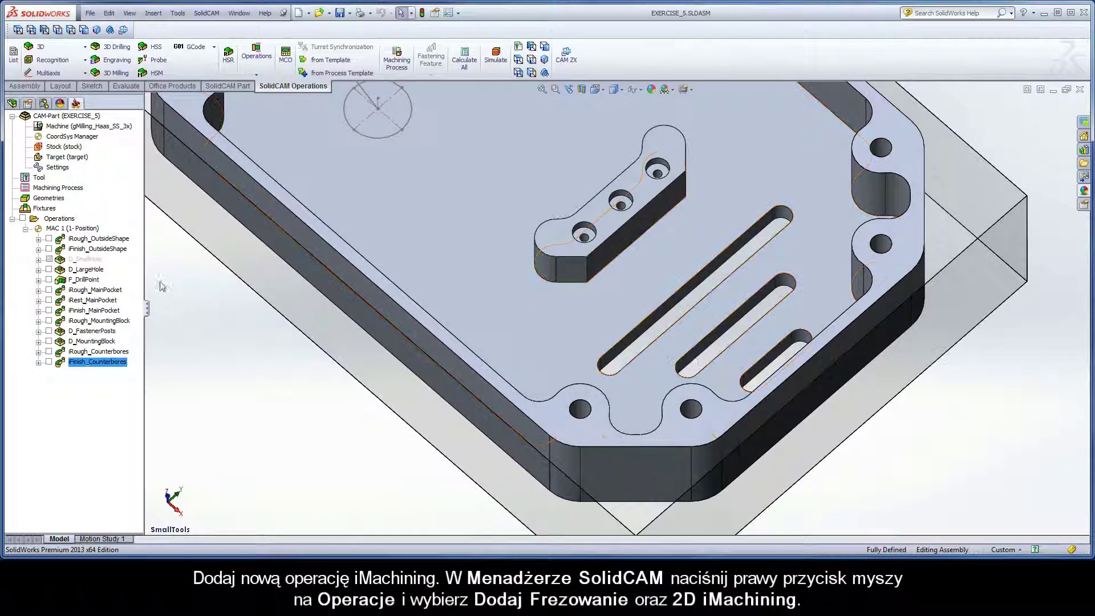
Add a 2D iMachining operation and define new geometry by chaining the largest vent slot's top edge with Auto-constant Z
{"action": "right_click", "coordinate": [63, 224]}
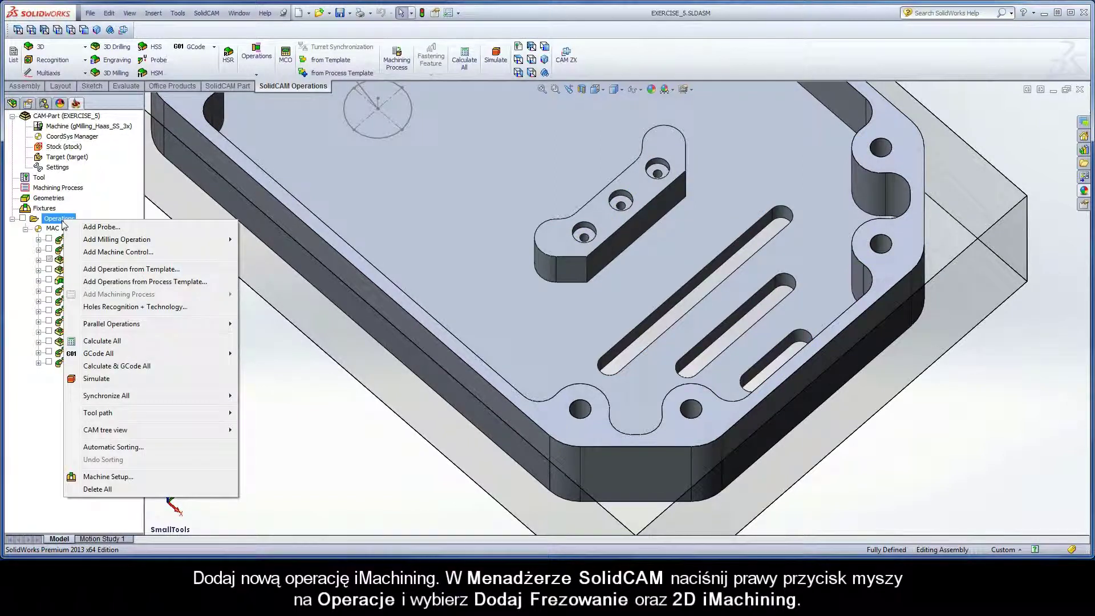
{"action": "mouse_move", "coordinate": [102, 242]}
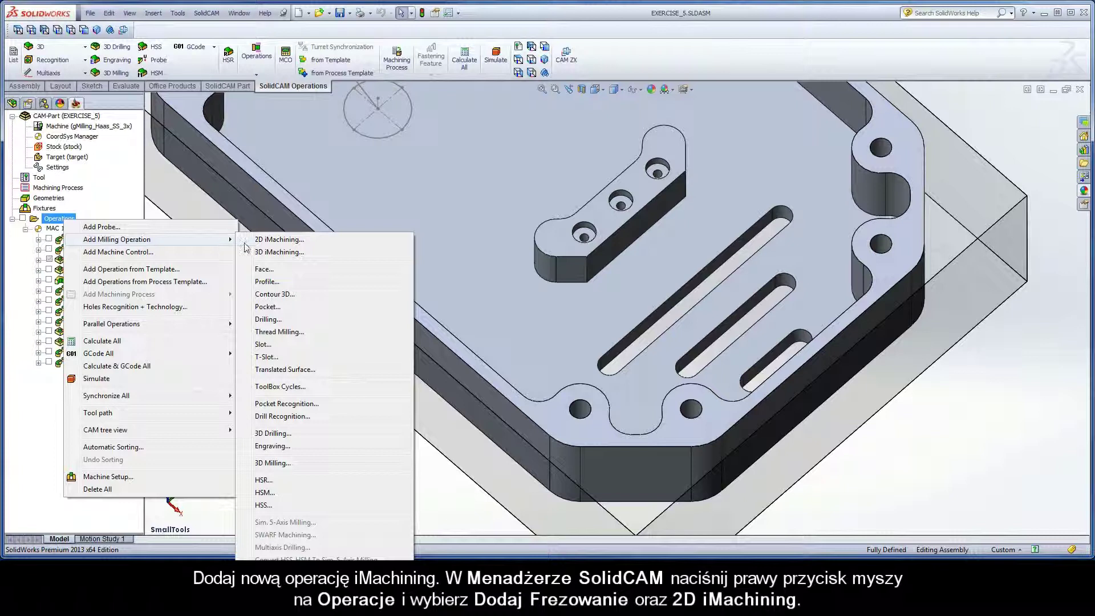
{"action": "left_click", "coordinate": [303, 243]}
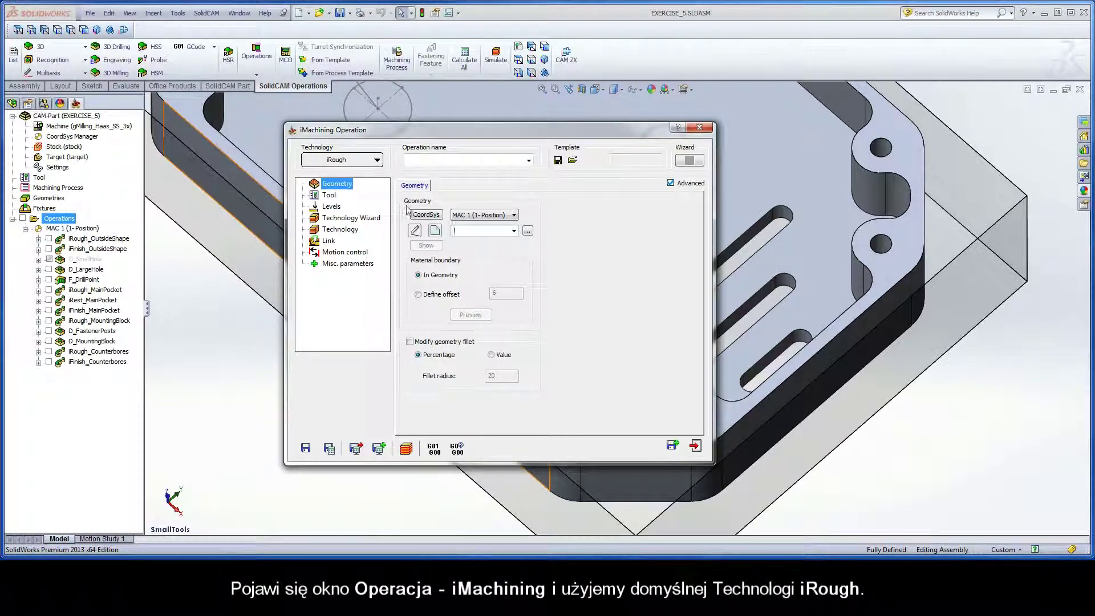
{"action": "left_click", "coordinate": [435, 231]}
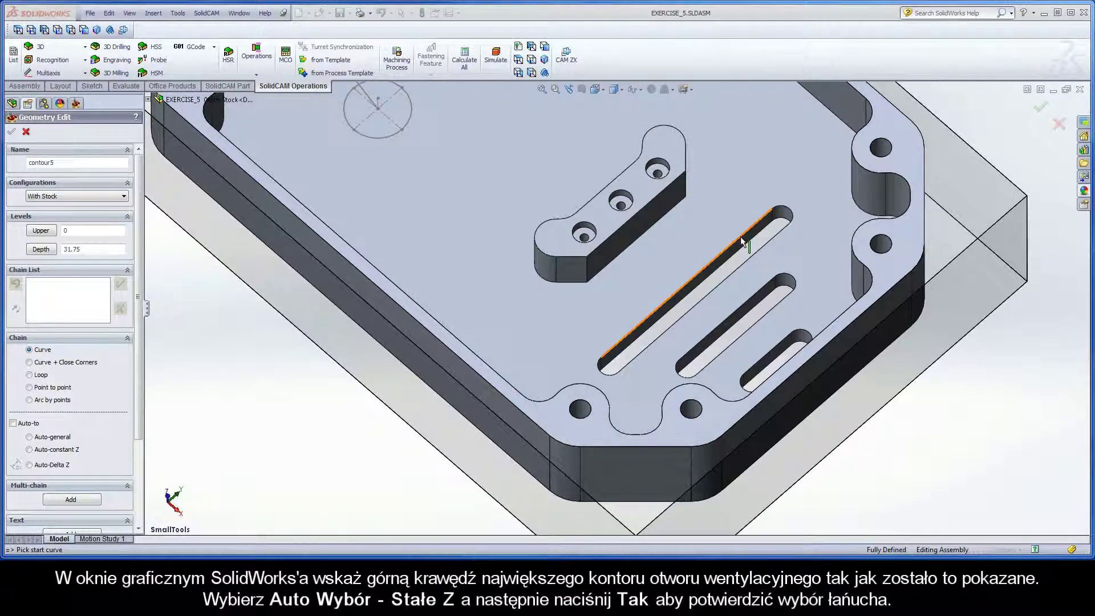
{"action": "left_click", "coordinate": [740, 236]}
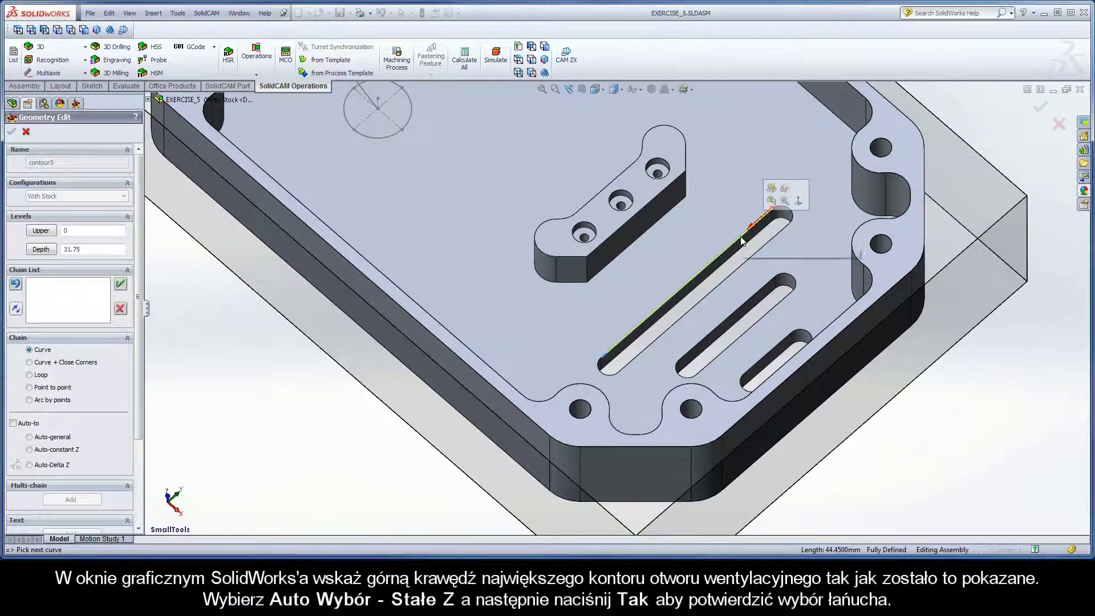
{"action": "left_click", "coordinate": [29, 450]}
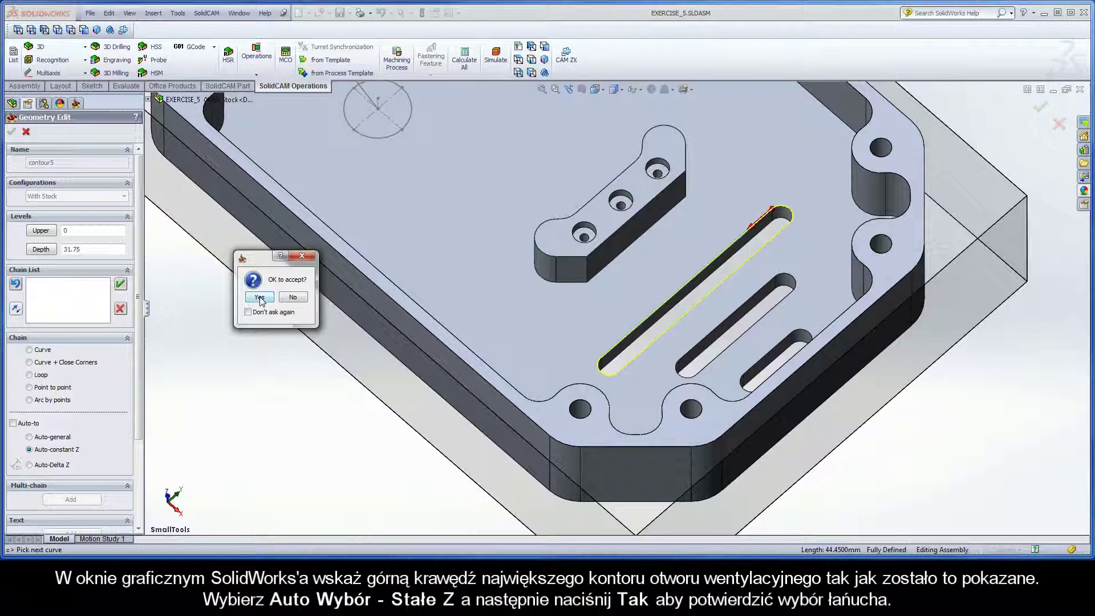
{"action": "left_click", "coordinate": [260, 298]}
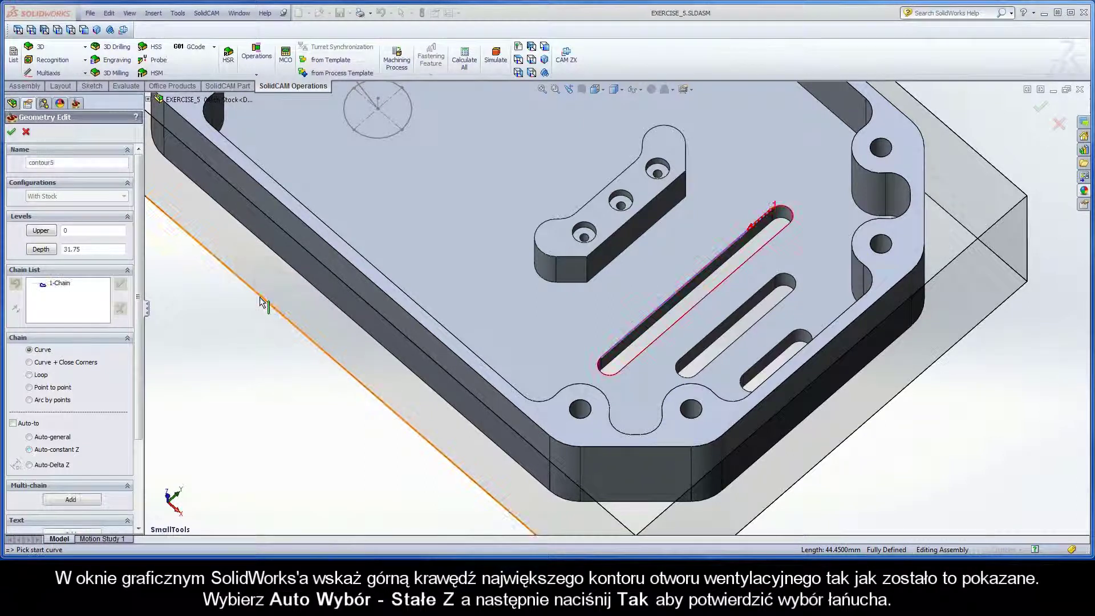
Chain the top edges of the two smaller vent slots with Auto-constant Z and accept the geometry
{"action": "left_click", "coordinate": [757, 292]}
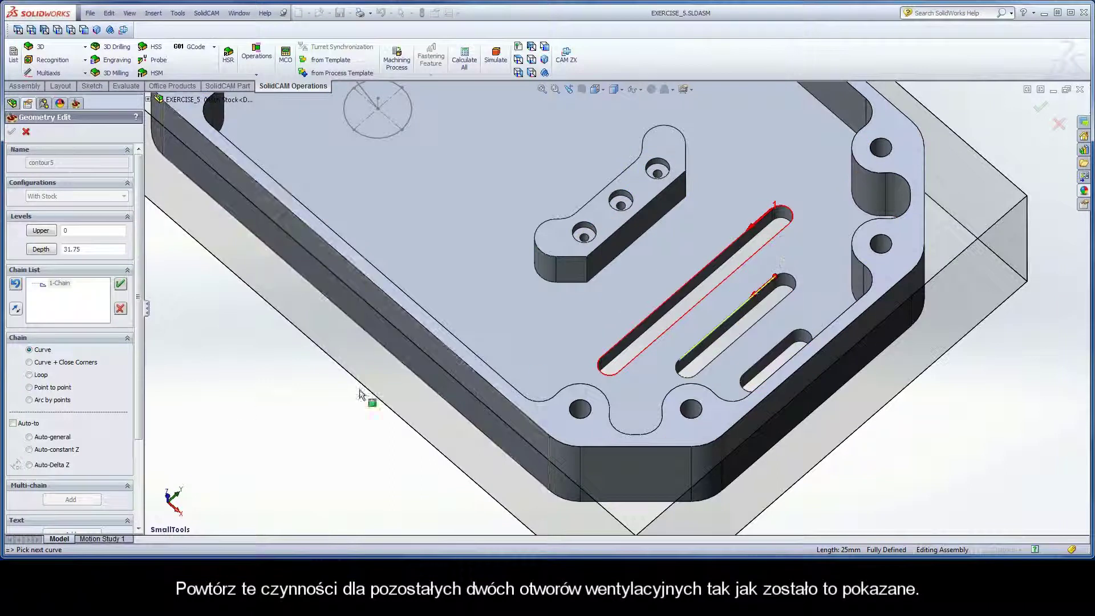
{"action": "left_click", "coordinate": [29, 449]}
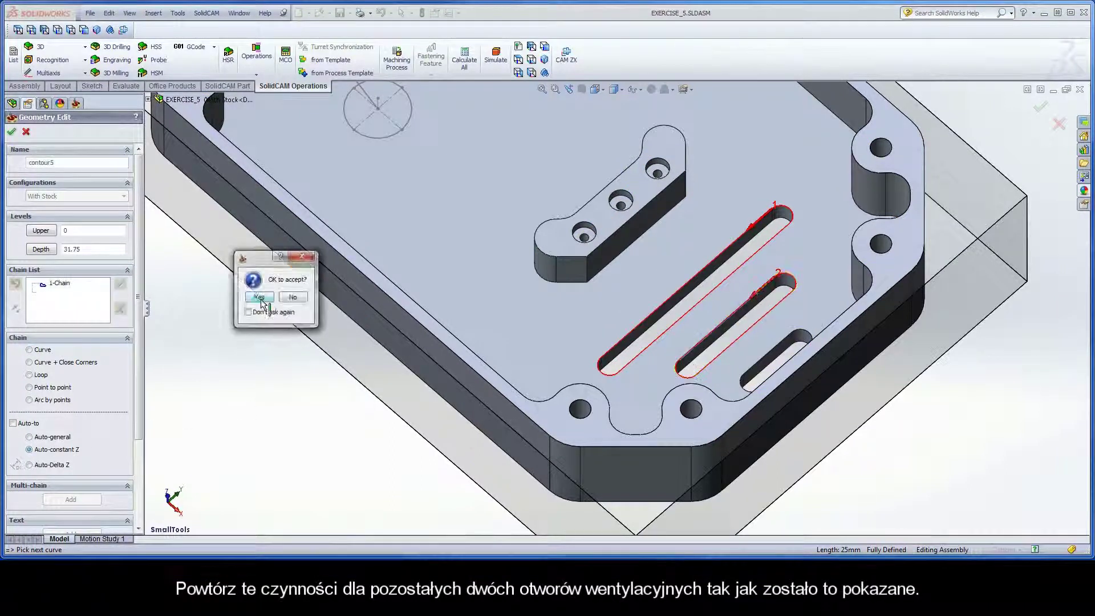
{"action": "left_click", "coordinate": [260, 298]}
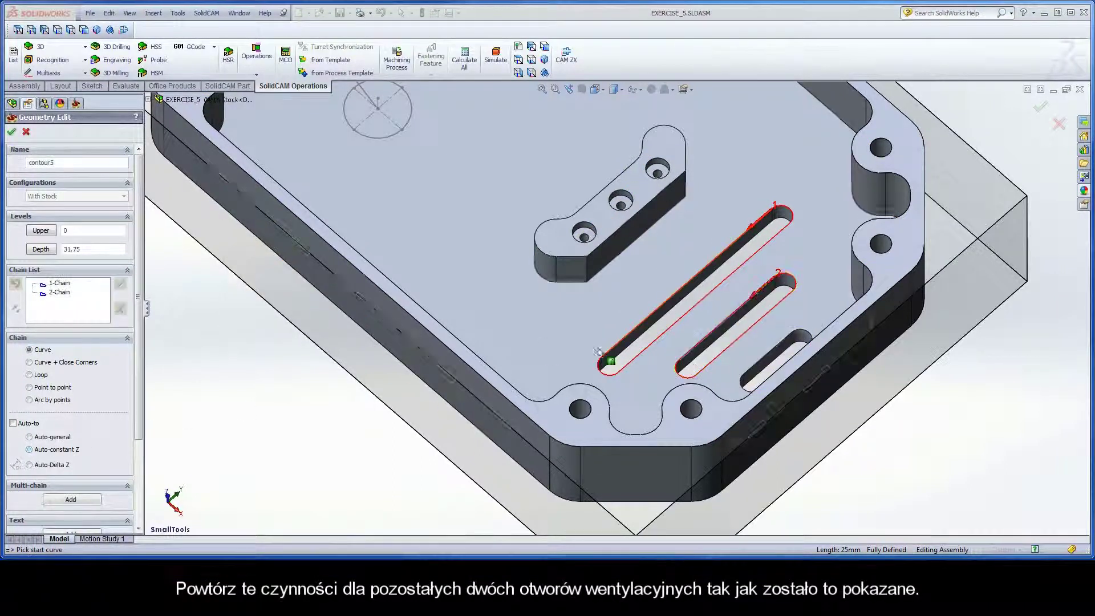
{"action": "left_click", "coordinate": [781, 349]}
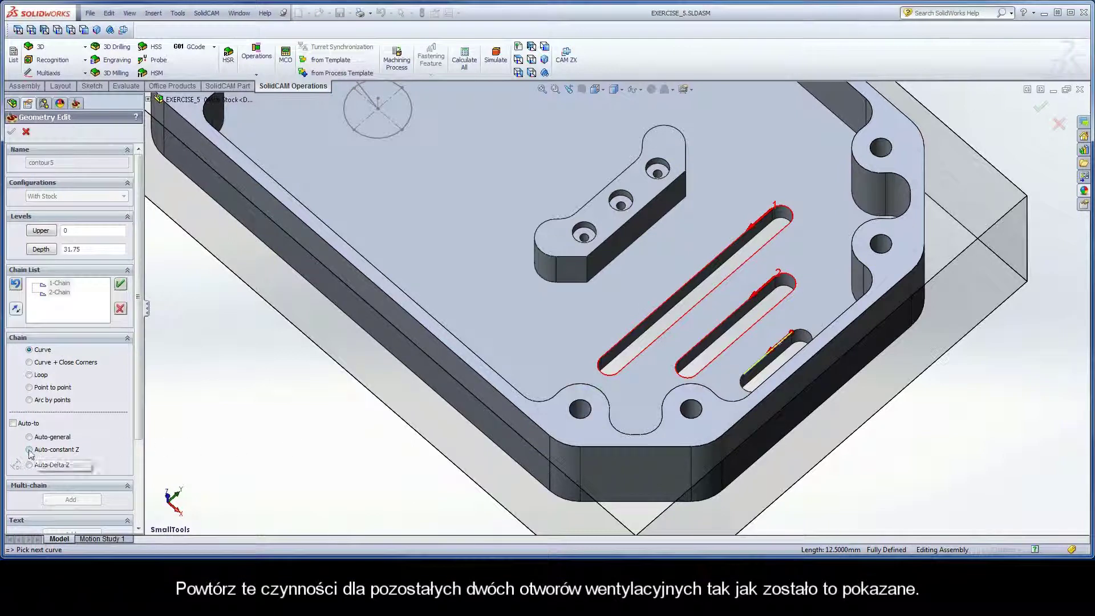
{"action": "left_click", "coordinate": [29, 450]}
{"action": "left_click", "coordinate": [260, 299]}
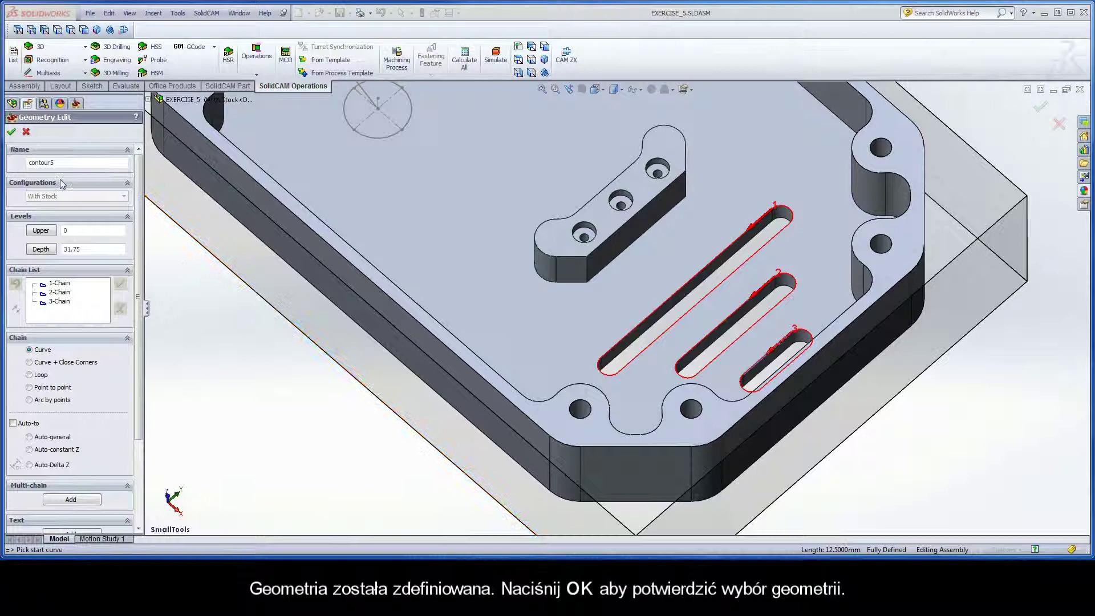
{"action": "left_click", "coordinate": [12, 134]}
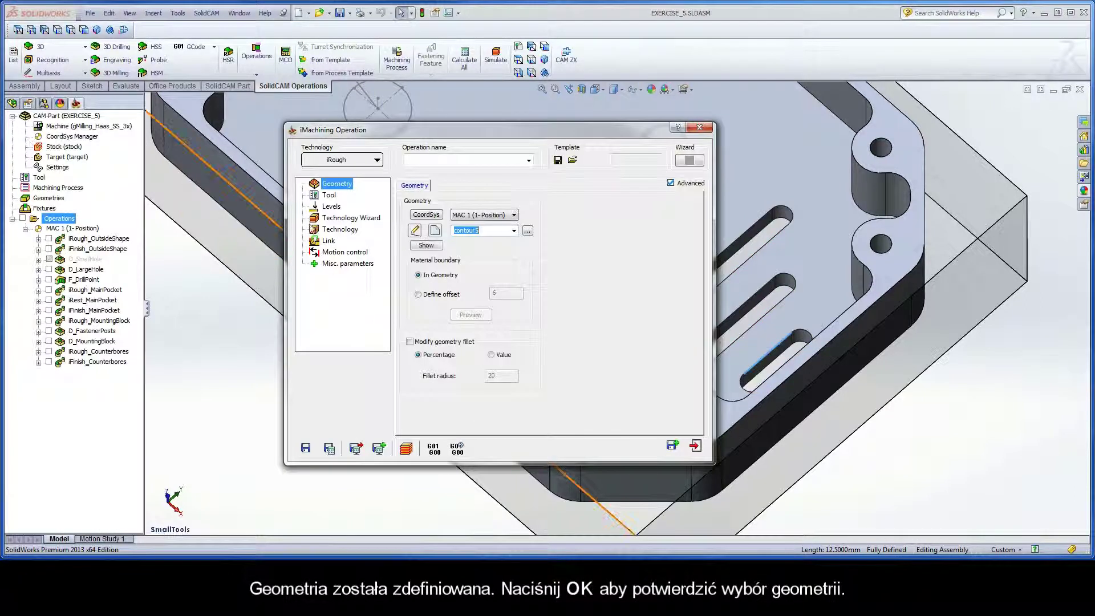
Assign tool number 6, the 1.5 mm end mill, to the roughing operation
{"action": "left_click", "coordinate": [329, 195]}
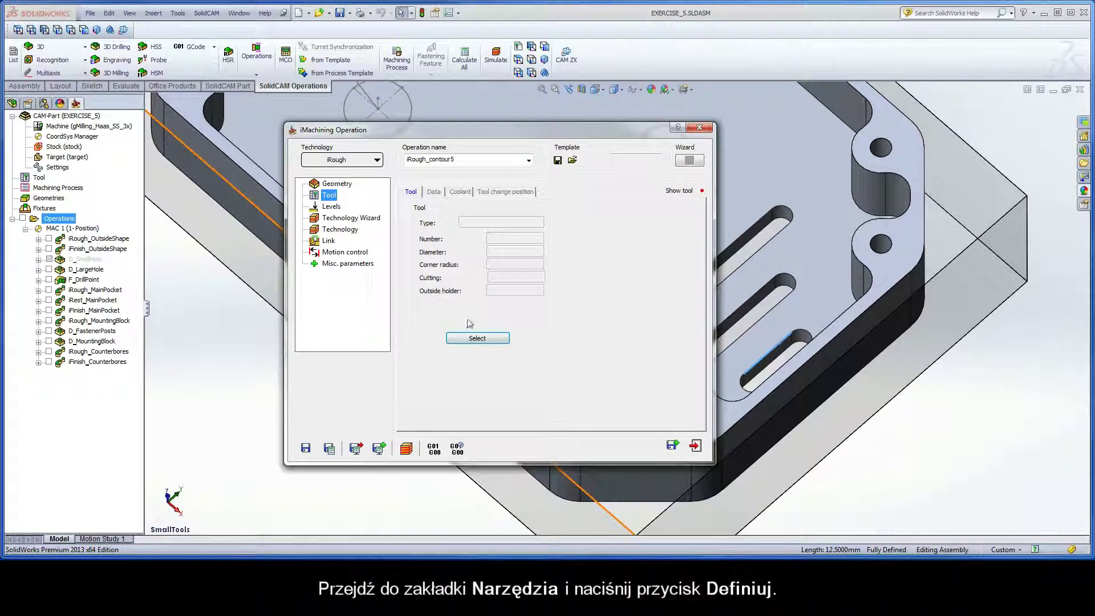
{"action": "left_click", "coordinate": [477, 339]}
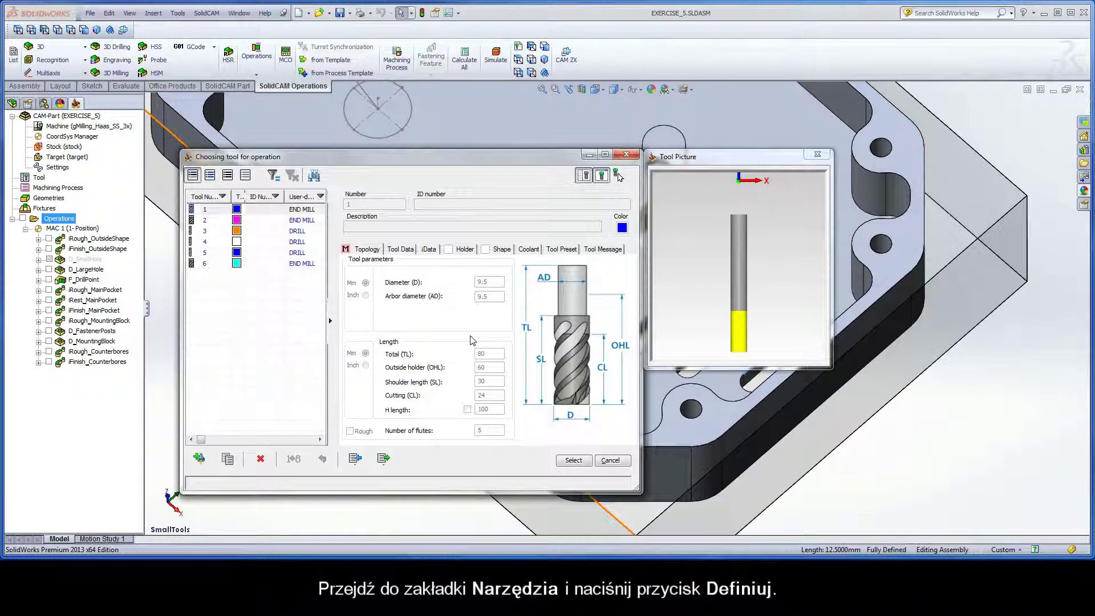
{"action": "left_click", "coordinate": [218, 265]}
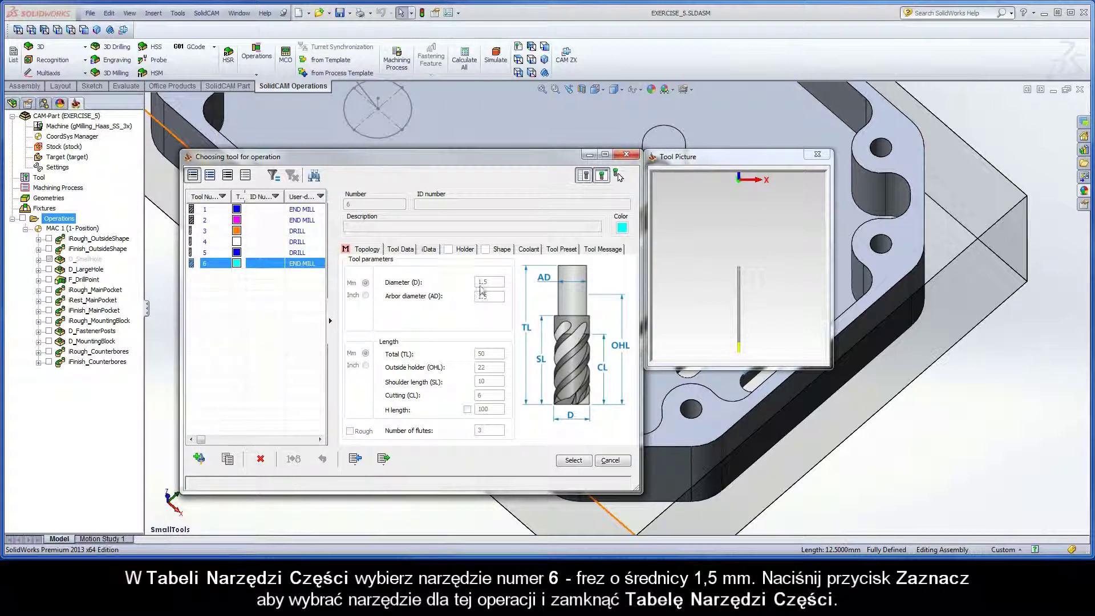
{"action": "left_click", "coordinate": [573, 460]}
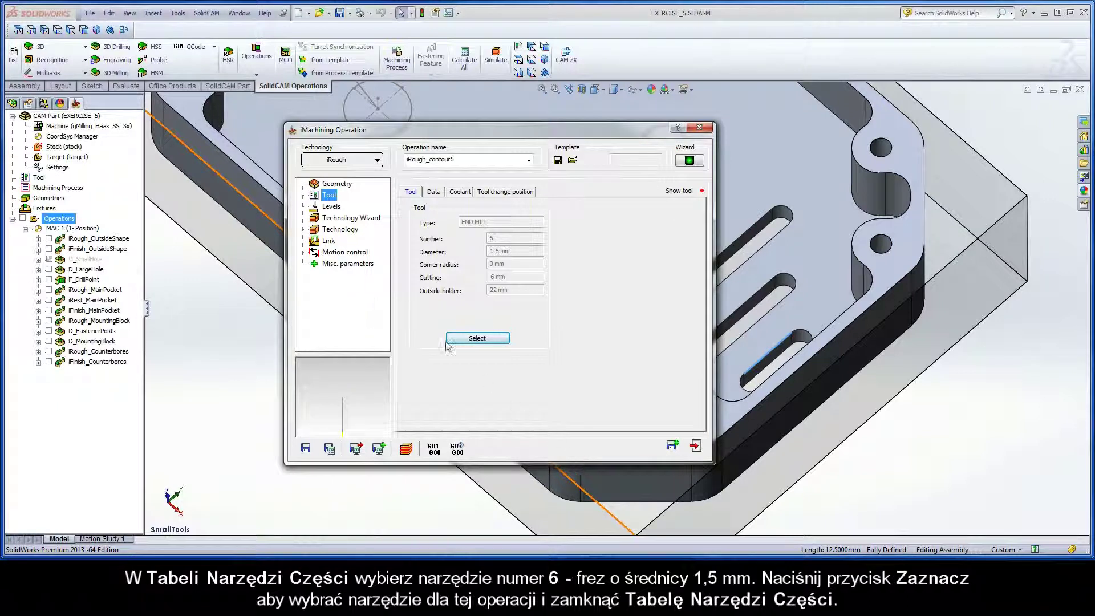
Define the upper level from the main pocket's floor face and the pocket depth from the largest vent slot's bottom edge
{"action": "left_click", "coordinate": [332, 207]}
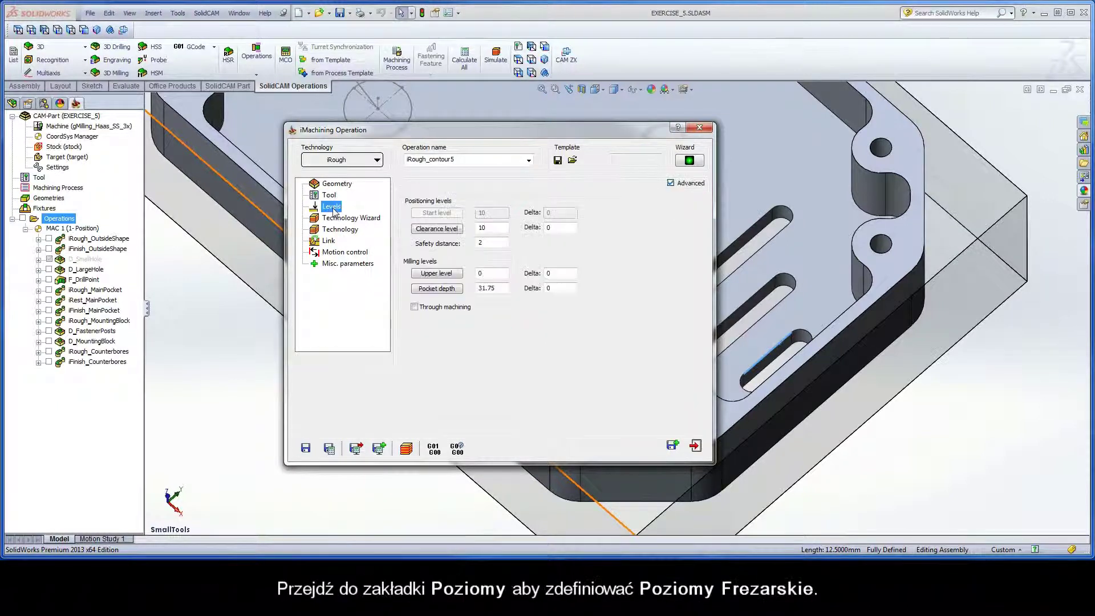
{"action": "left_click", "coordinate": [437, 274]}
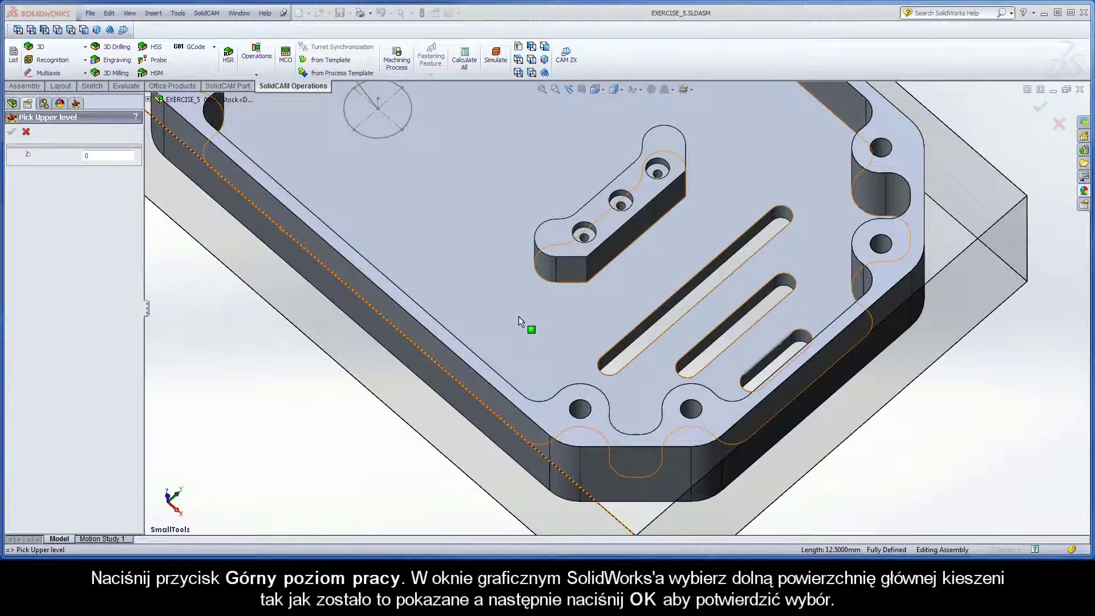
{"action": "left_click", "coordinate": [518, 316]}
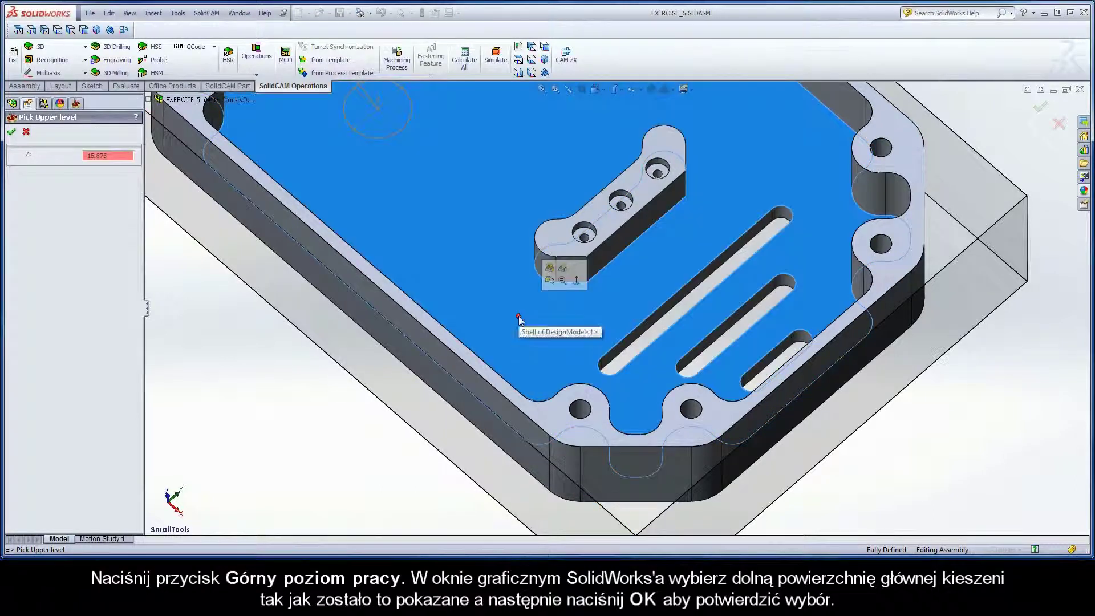
{"action": "left_click", "coordinate": [12, 133]}
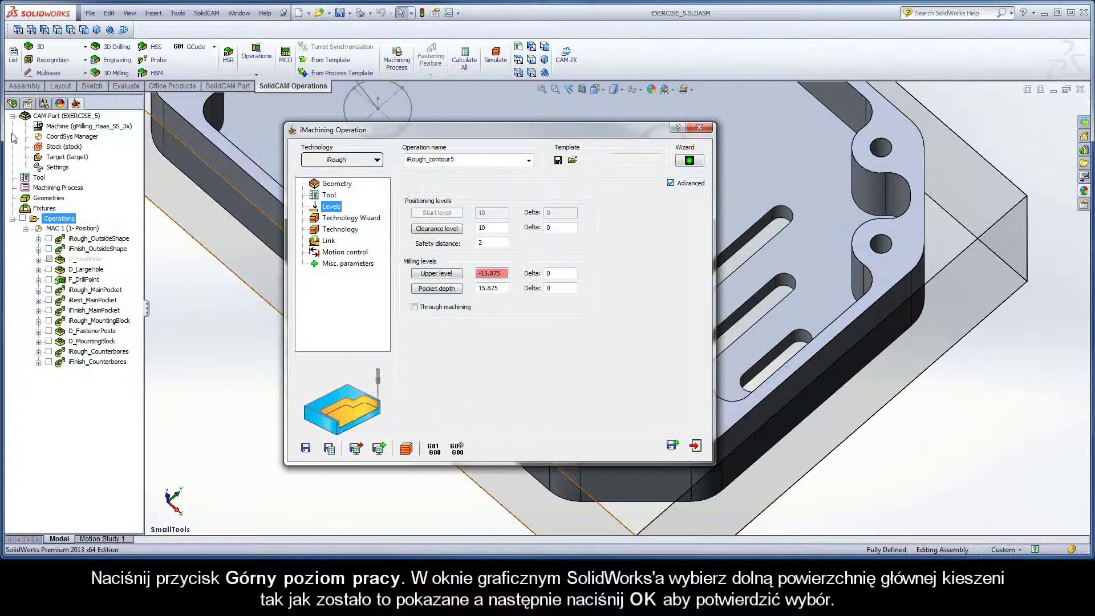
{"action": "left_click", "coordinate": [438, 289]}
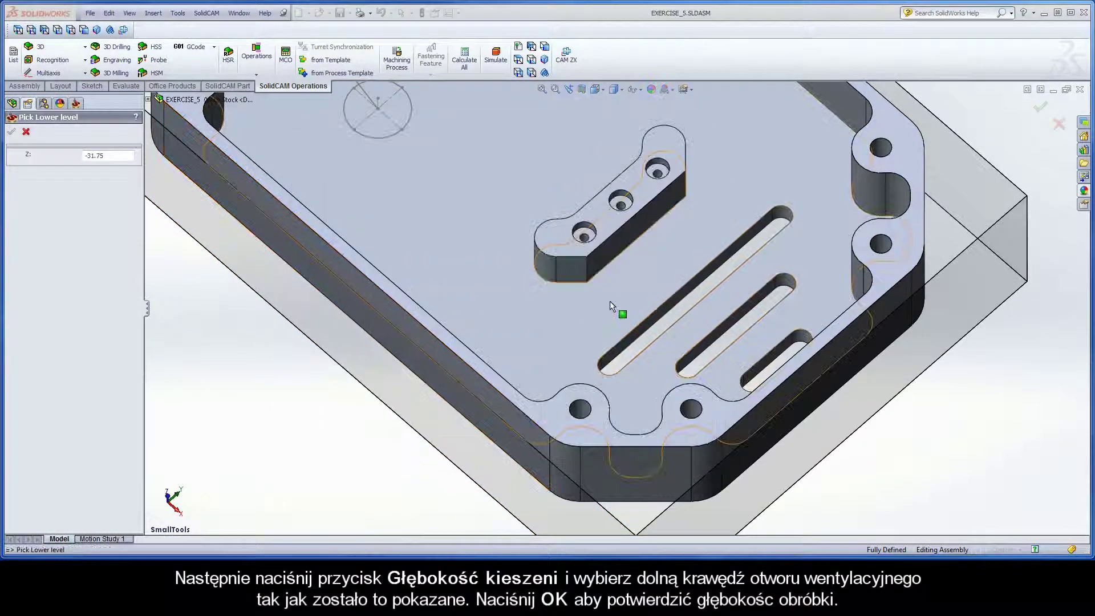
{"action": "left_click", "coordinate": [772, 221]}
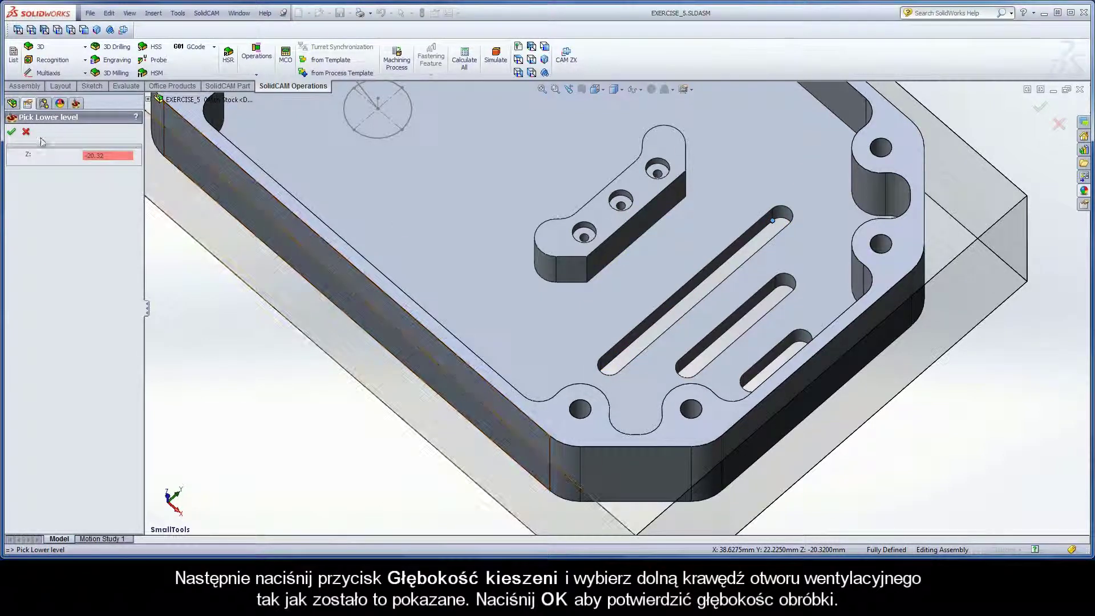
{"action": "left_click", "coordinate": [11, 133]}
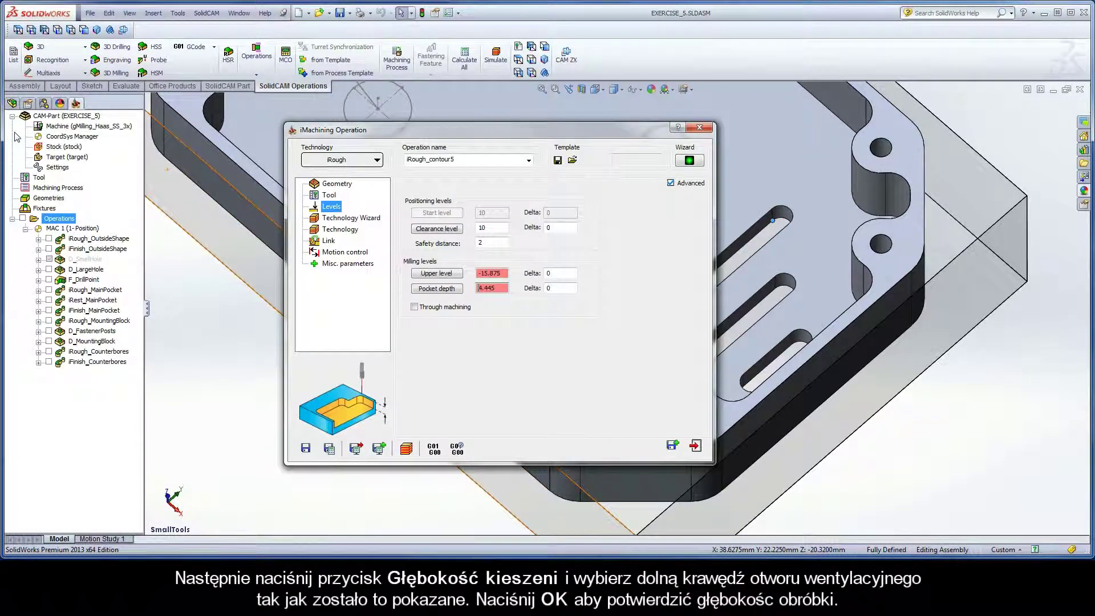
Check the Technology Wizard's cutting conditions and set the wall/island offset to 0.06 mm
{"action": "left_click", "coordinate": [348, 221]}
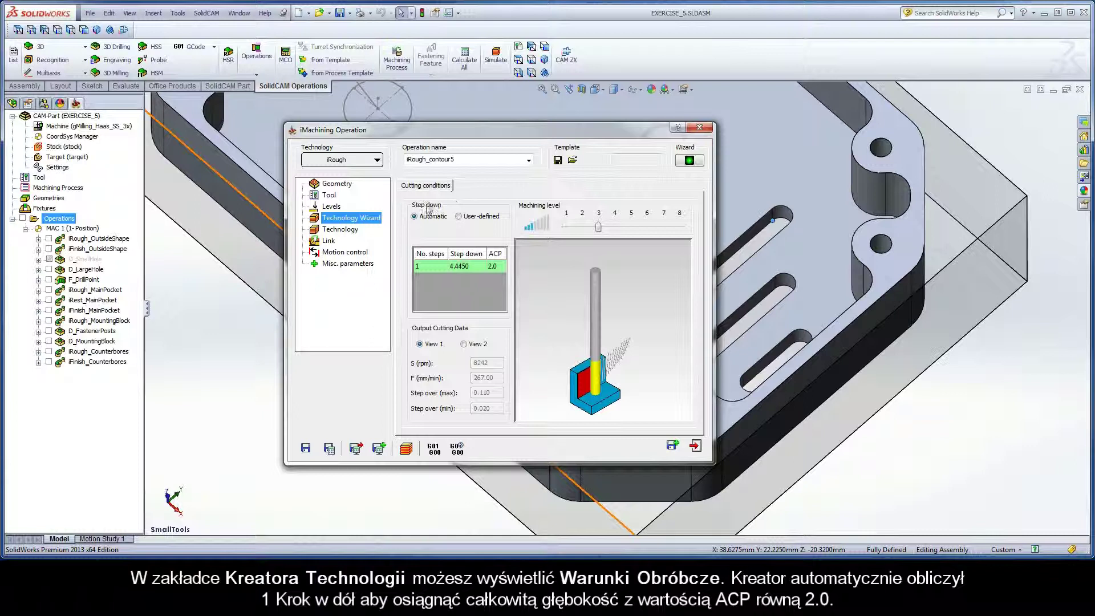
{"action": "mouse_move", "coordinate": [416, 216]}
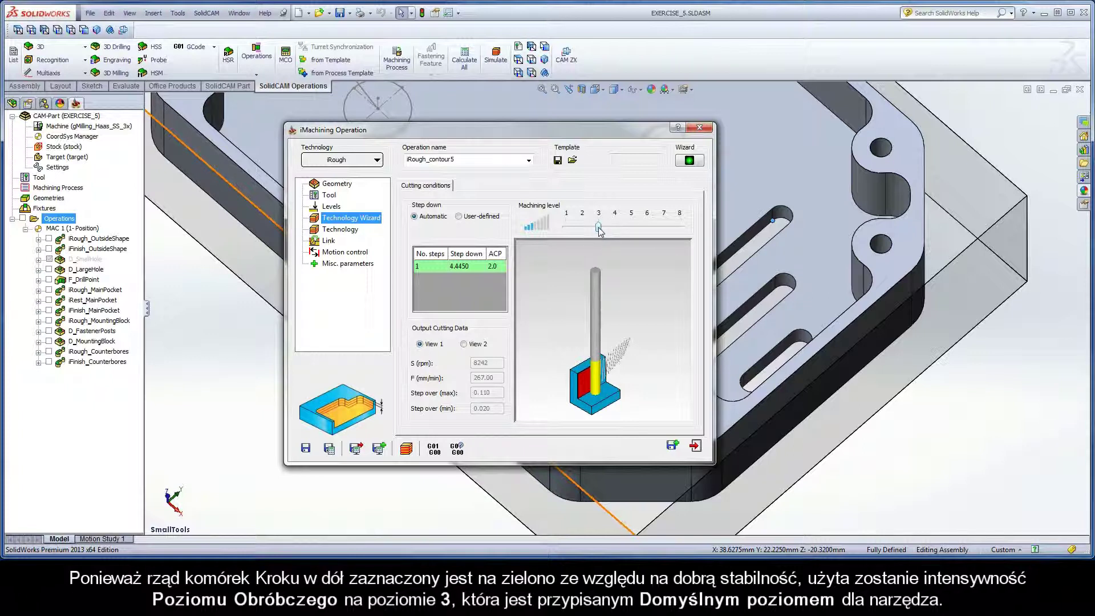
{"action": "left_click", "coordinate": [338, 230]}
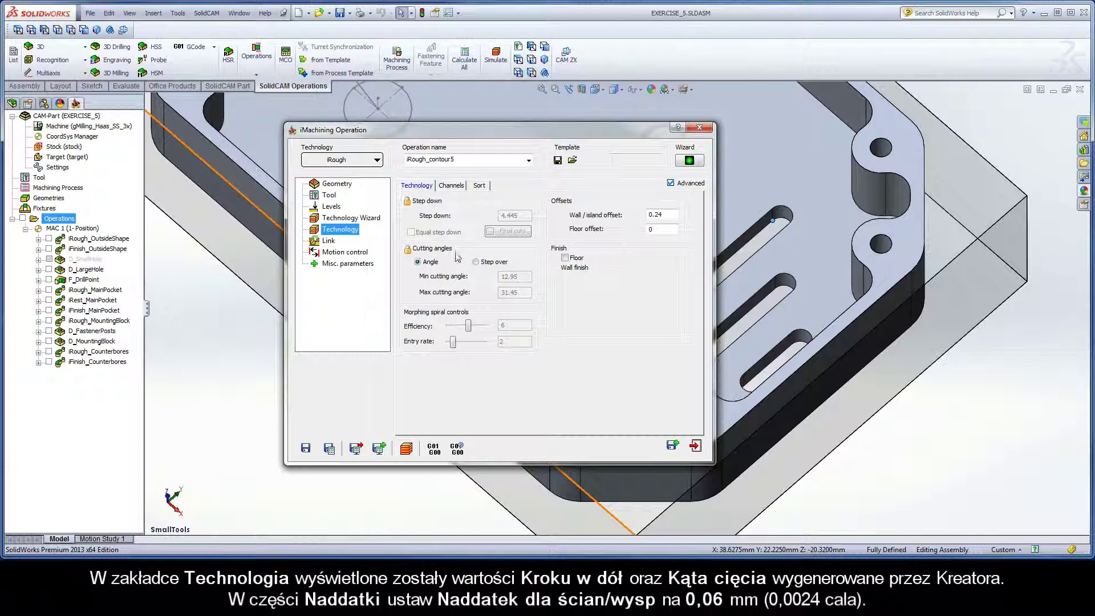
{"action": "left_click", "coordinate": [664, 215]}
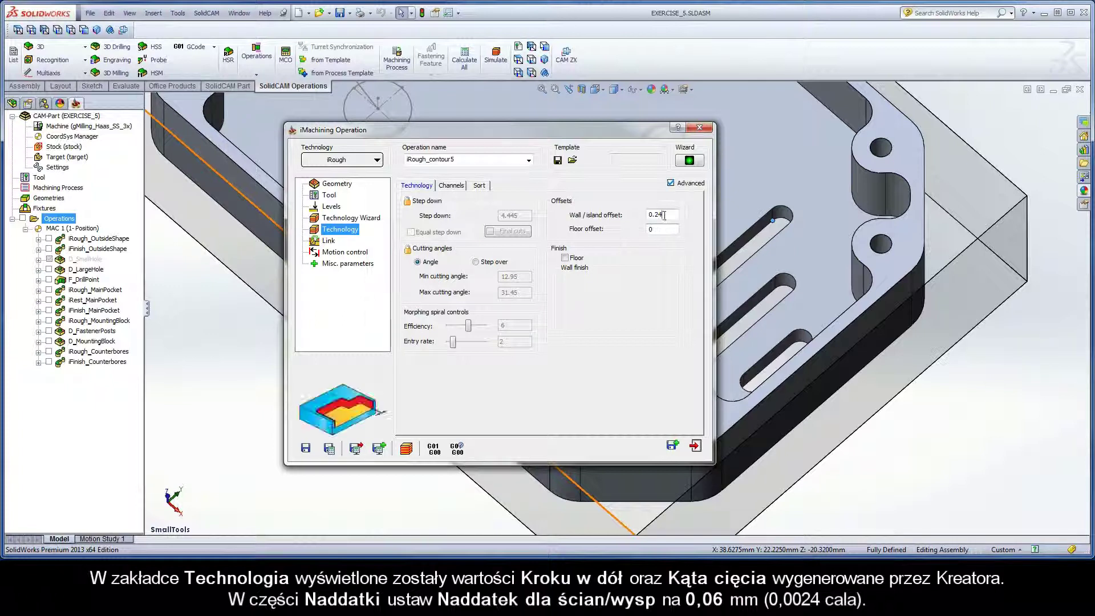
{"action": "left_click_drag", "start_coordinate": [661, 215], "coordinate": [653, 215]}
Check the helical entry settings, name the operation iRough_VentSlots, and save and calculate it
{"action": "left_click", "coordinate": [330, 241]}
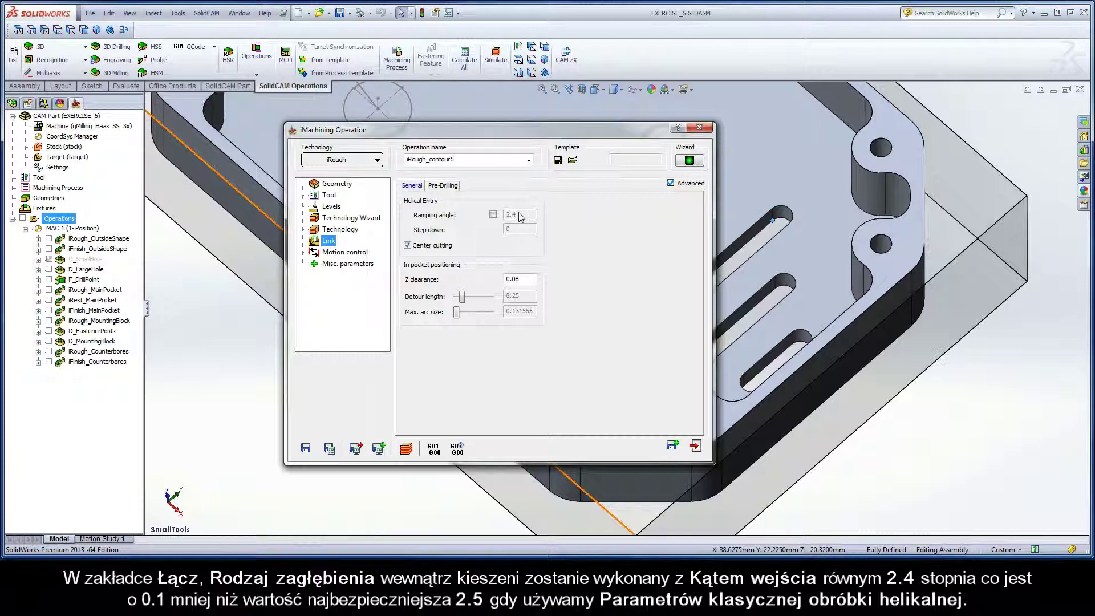
{"action": "left_click", "coordinate": [458, 159]}
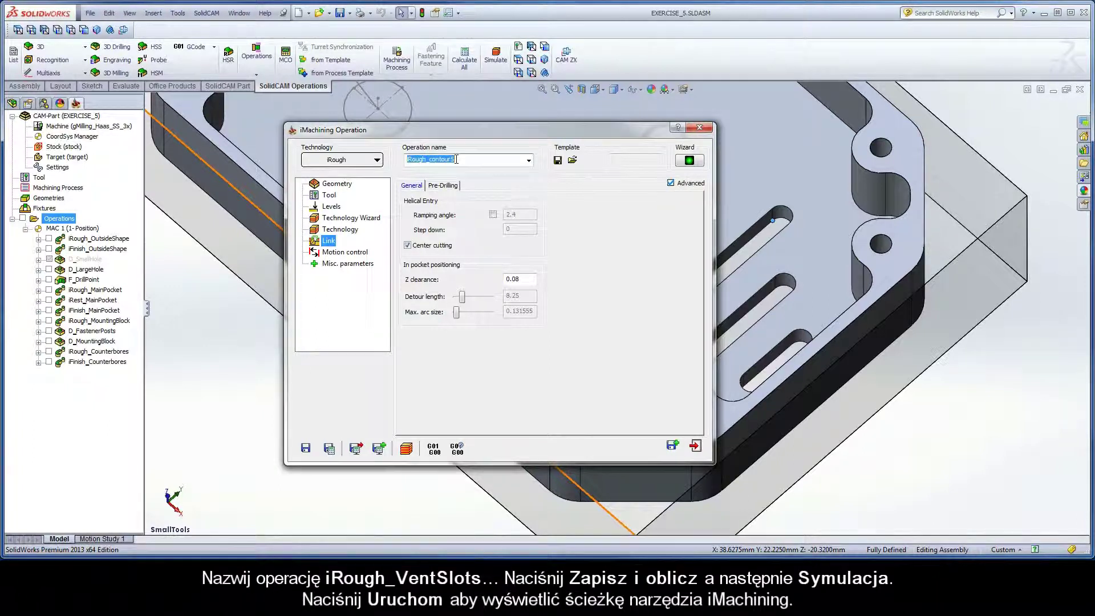
{"action": "left_click", "coordinate": [458, 159]}
{"action": "left_click_drag", "start_coordinate": [457, 160], "coordinate": [431, 162]}
{"action": "type", "text": "VentSlots"}
{"action": "left_click", "coordinate": [329, 449]}
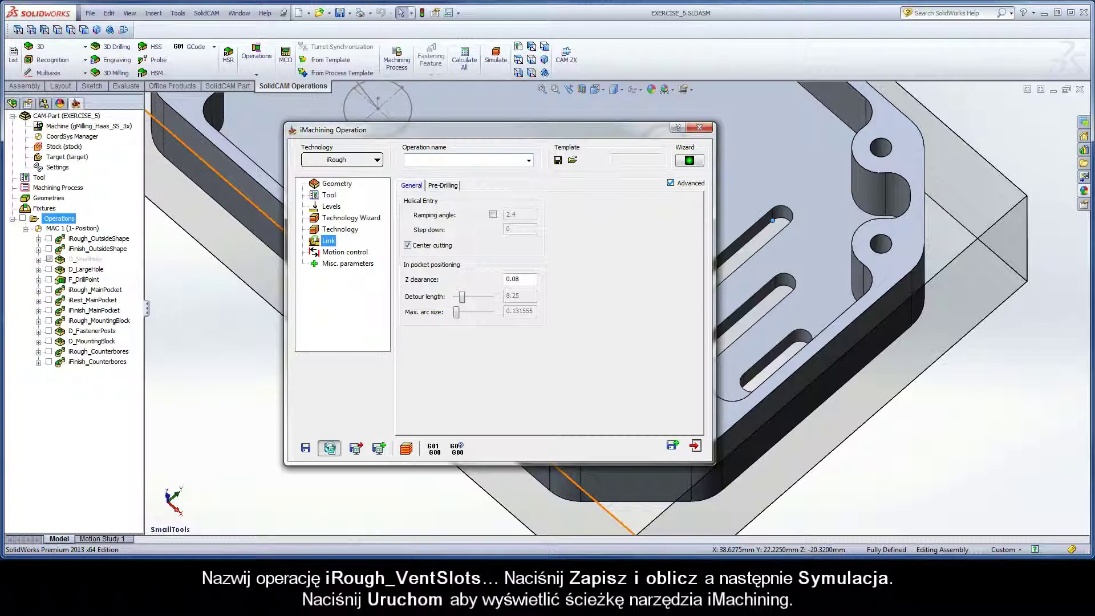
Simulate the iRough_VentSlots tool path in Host CAD mode, raising the simulation speed while it plays
{"action": "left_click", "coordinate": [406, 449]}
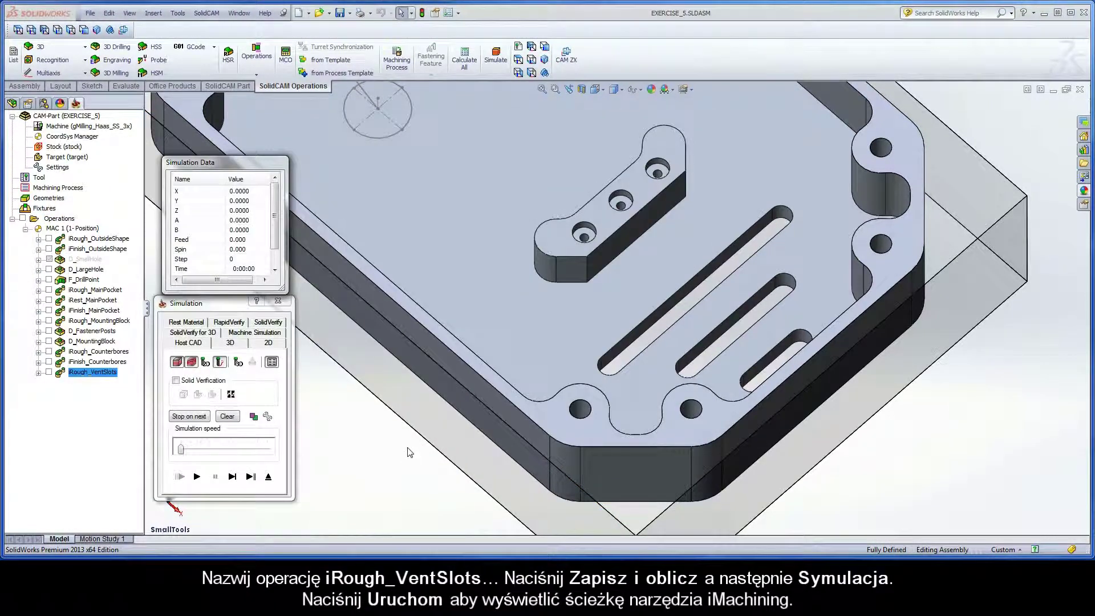
{"action": "left_click", "coordinate": [197, 477]}
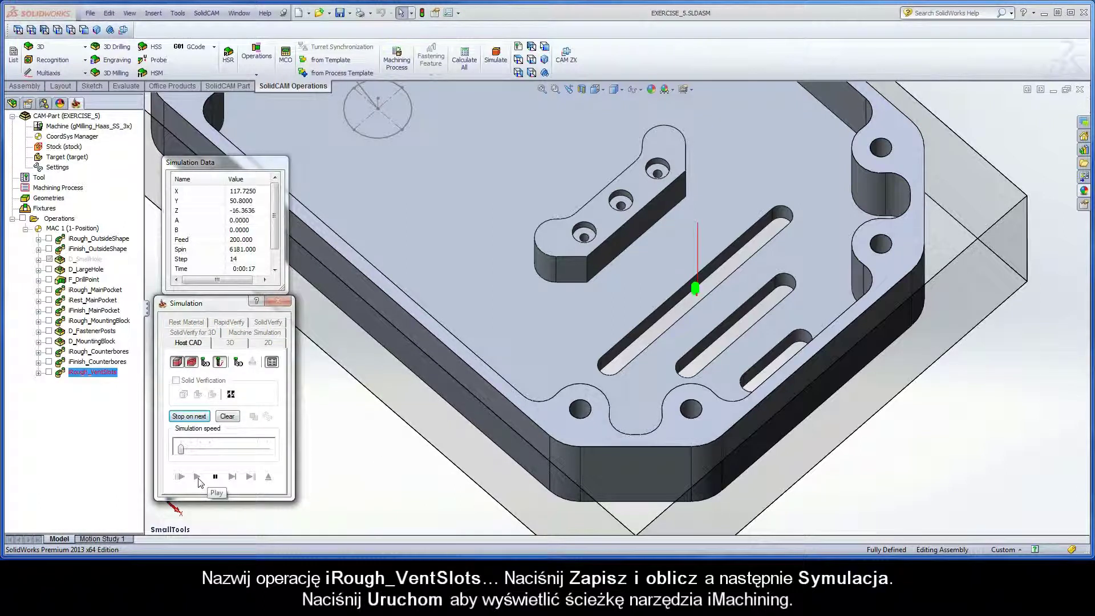
{"action": "left_click_drag", "start_coordinate": [181, 452], "coordinate": [211, 452]}
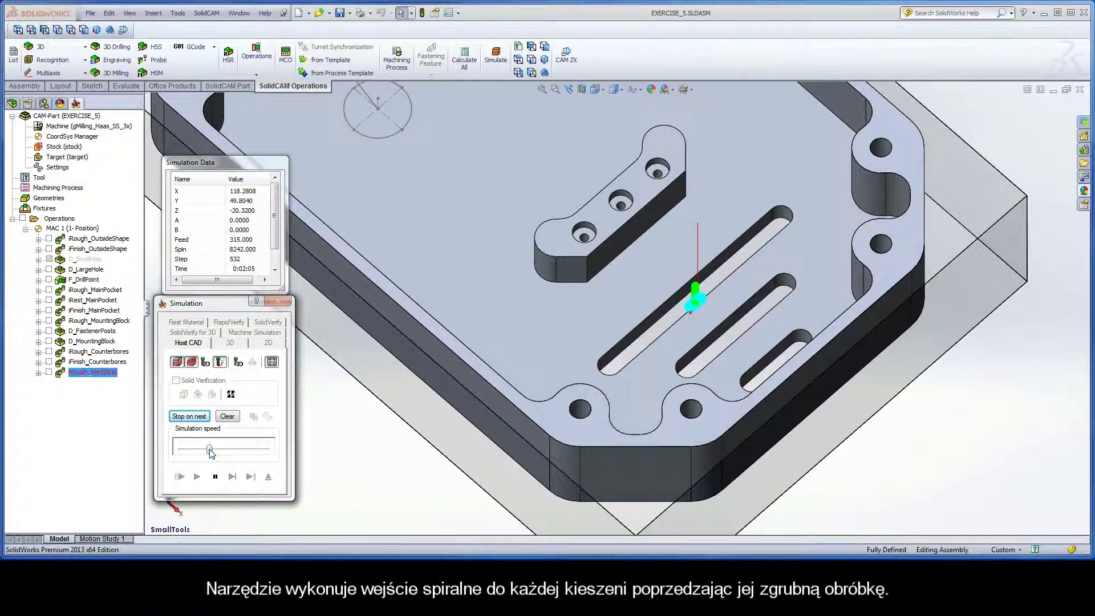
{"action": "left_click_drag", "start_coordinate": [210, 452], "coordinate": [267, 449]}
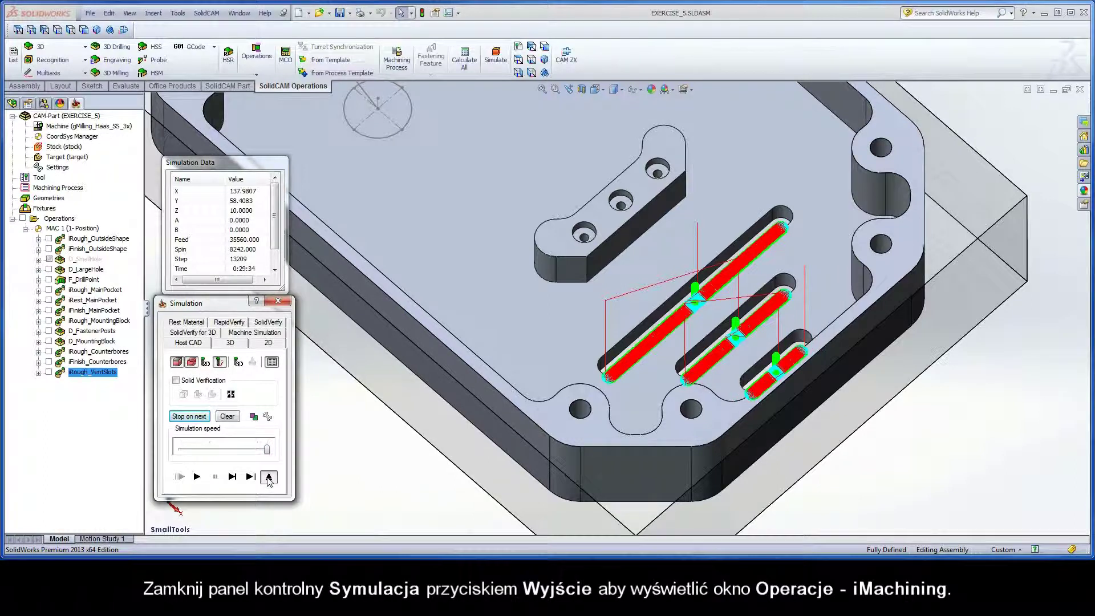
Exit the simulation, save and copy the iRough_VentSlots operation, and change the copy's technology to iFinish
{"action": "left_click", "coordinate": [269, 477]}
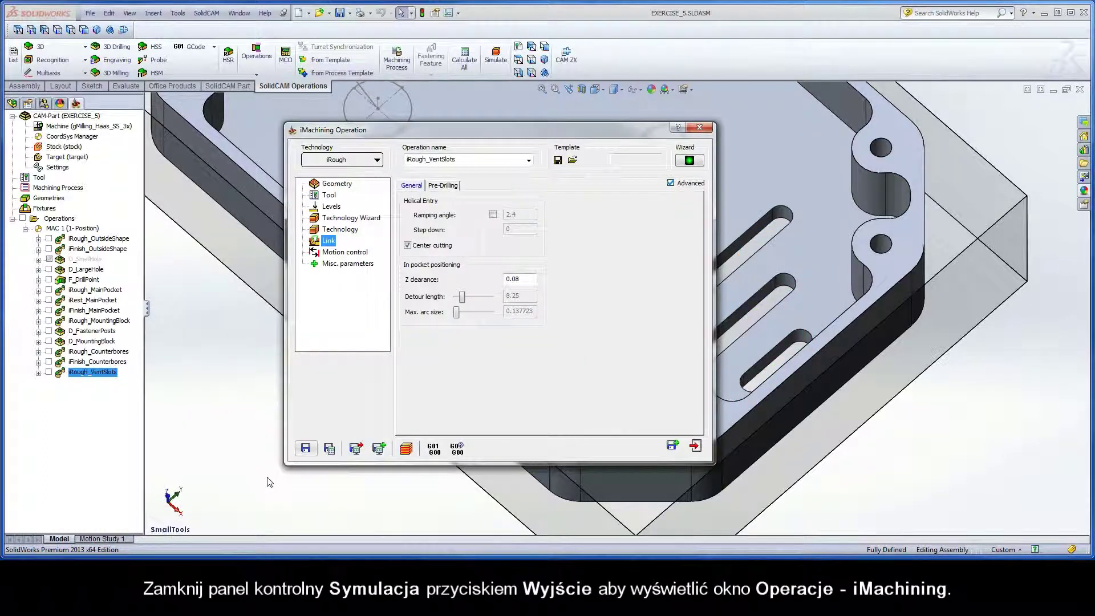
{"action": "left_click", "coordinate": [673, 445]}
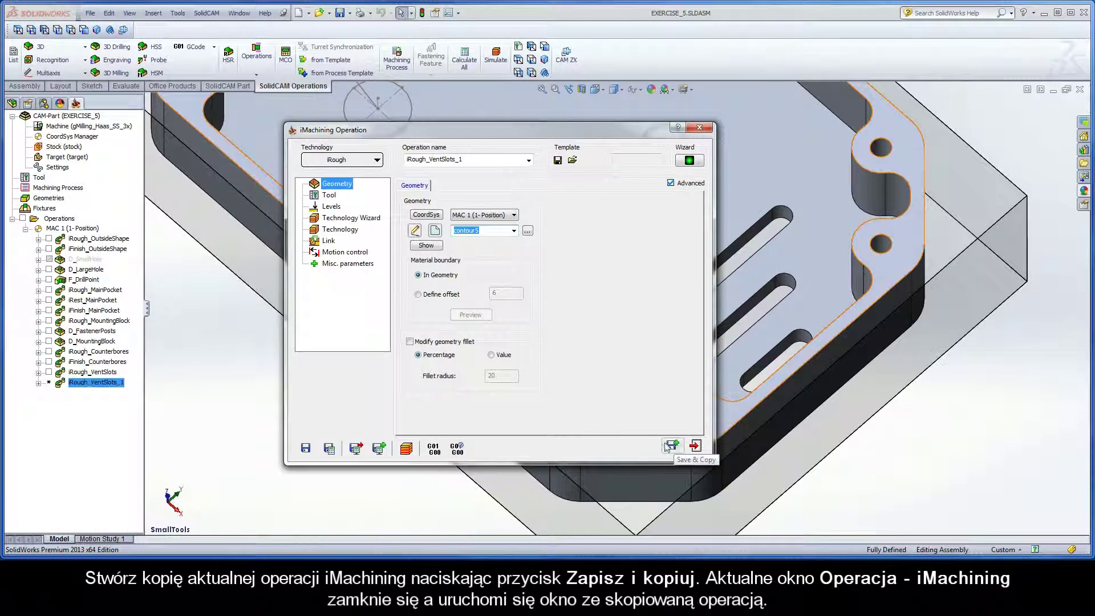
{"action": "left_click", "coordinate": [352, 162]}
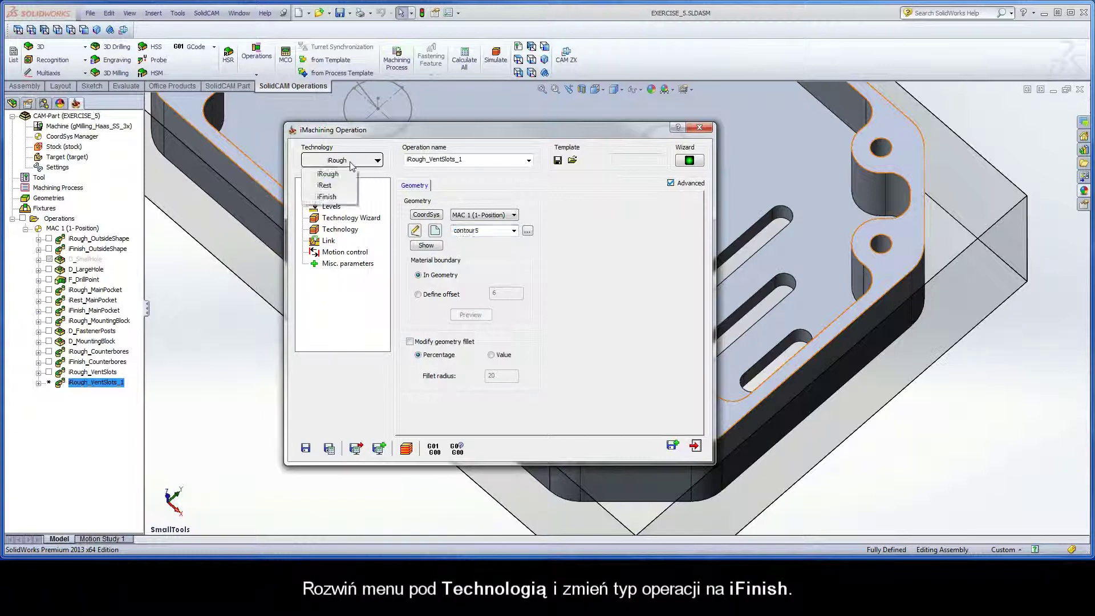
{"action": "left_click", "coordinate": [338, 197]}
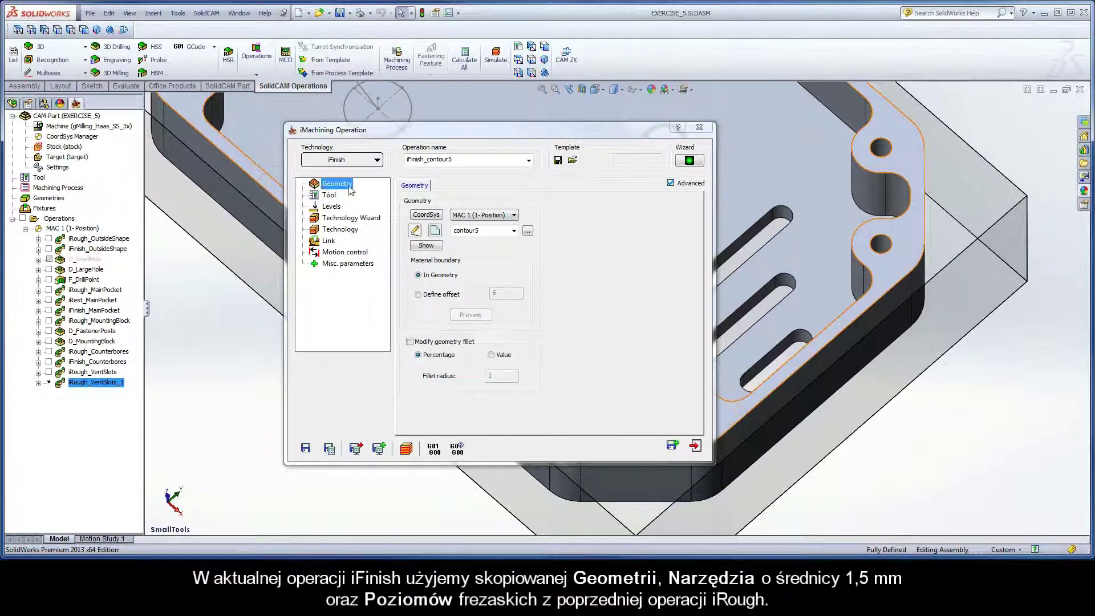
Check the finishing operation's copied tool and milling levels, its Technology Wizard cutting conditions, and its step down, cutting angles and offsets
{"action": "left_click", "coordinate": [330, 196]}
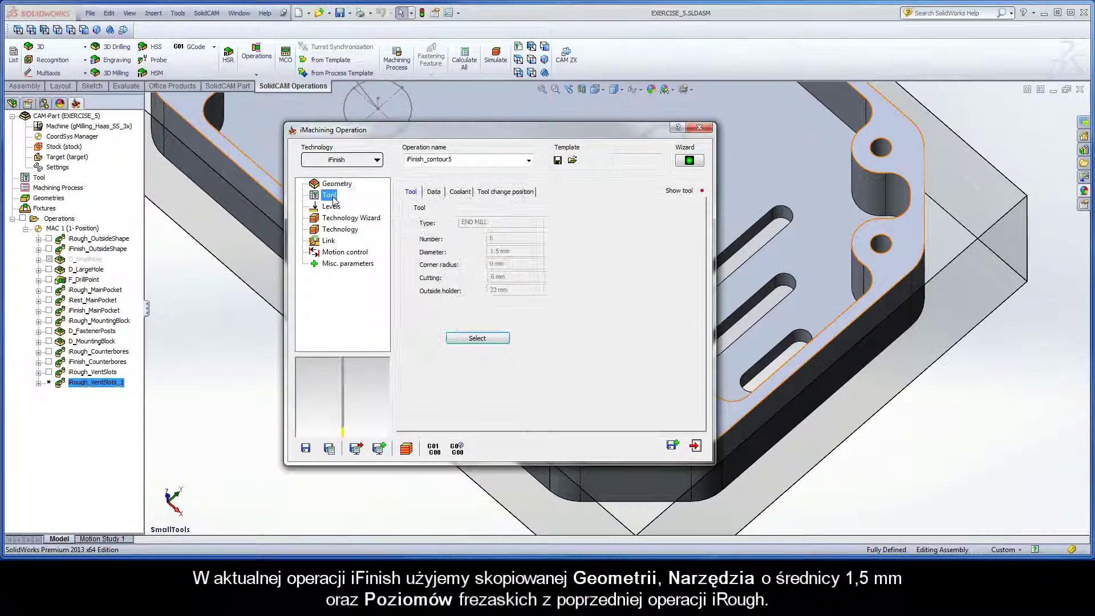
{"action": "left_click", "coordinate": [333, 208]}
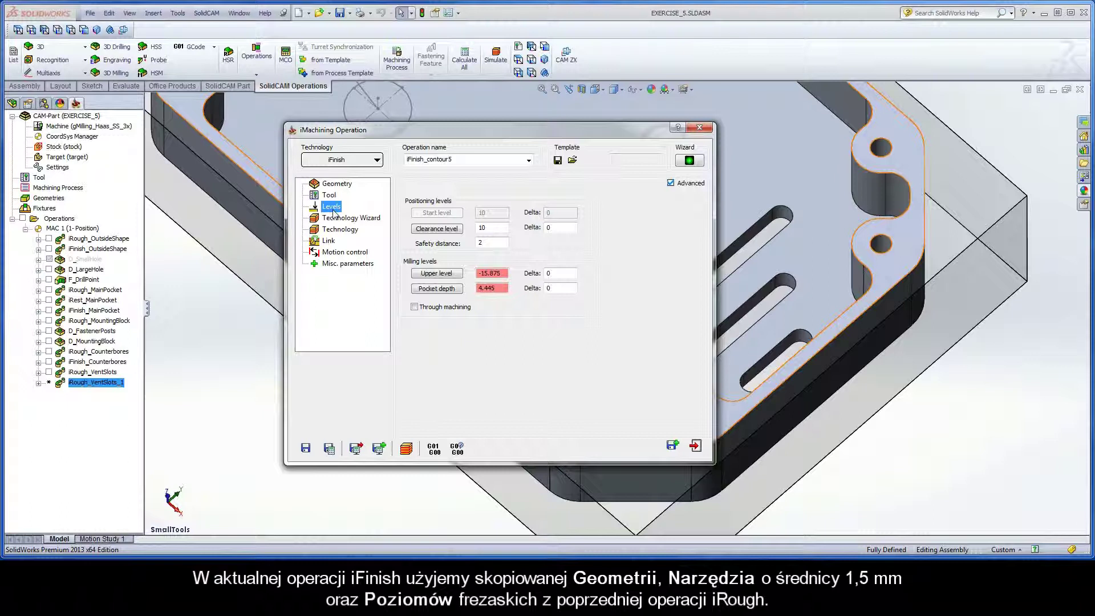
{"action": "left_click", "coordinate": [343, 219]}
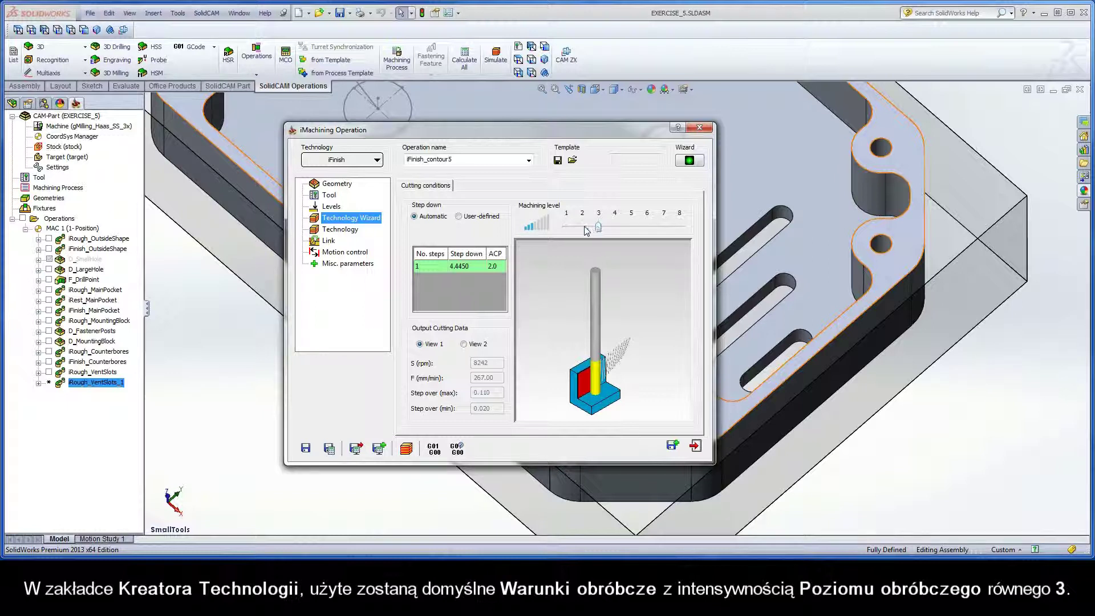
{"action": "left_click", "coordinate": [342, 230]}
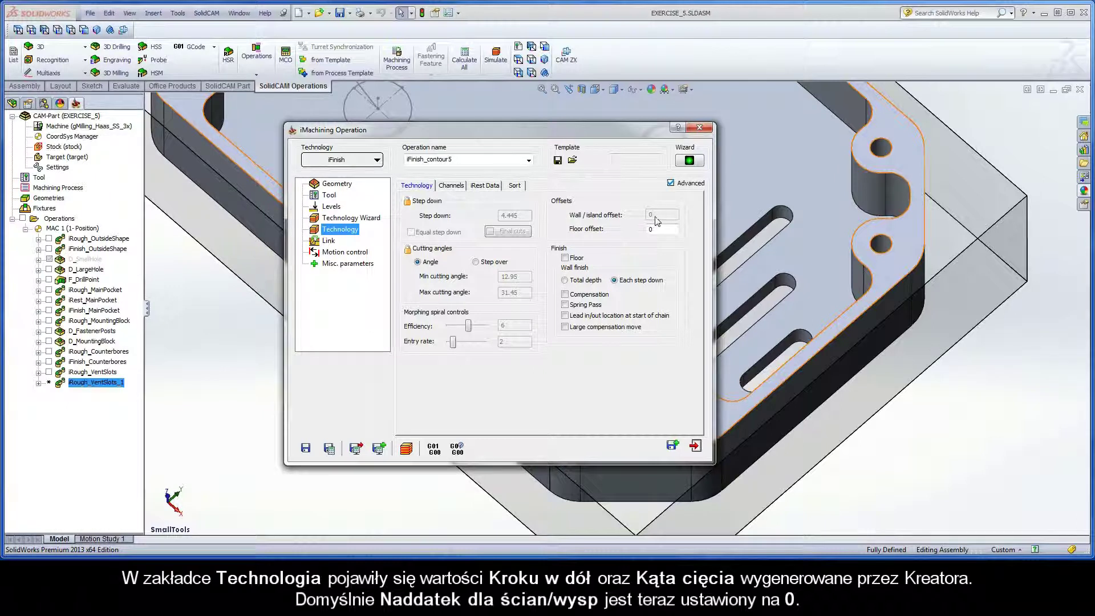
Name the finishing operation iFinish_VentSlots, then save and calculate it
{"action": "double_click", "coordinate": [461, 160]}
{"action": "left_click_drag", "start_coordinate": [456, 160], "coordinate": [429, 162]}
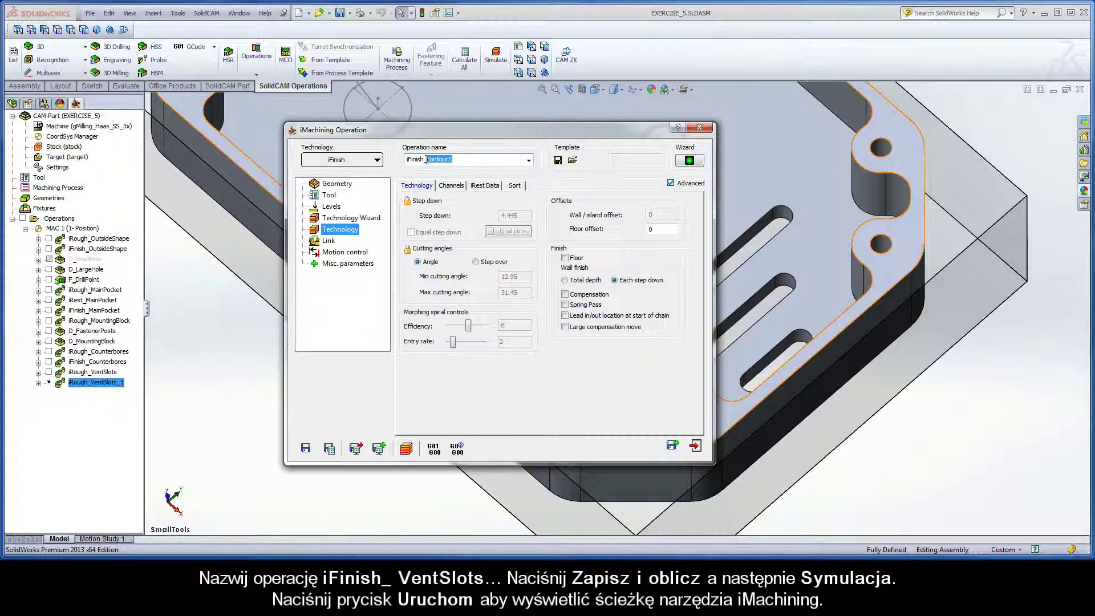
{"action": "type", "text": "VentSlots"}
{"action": "left_click", "coordinate": [330, 449]}
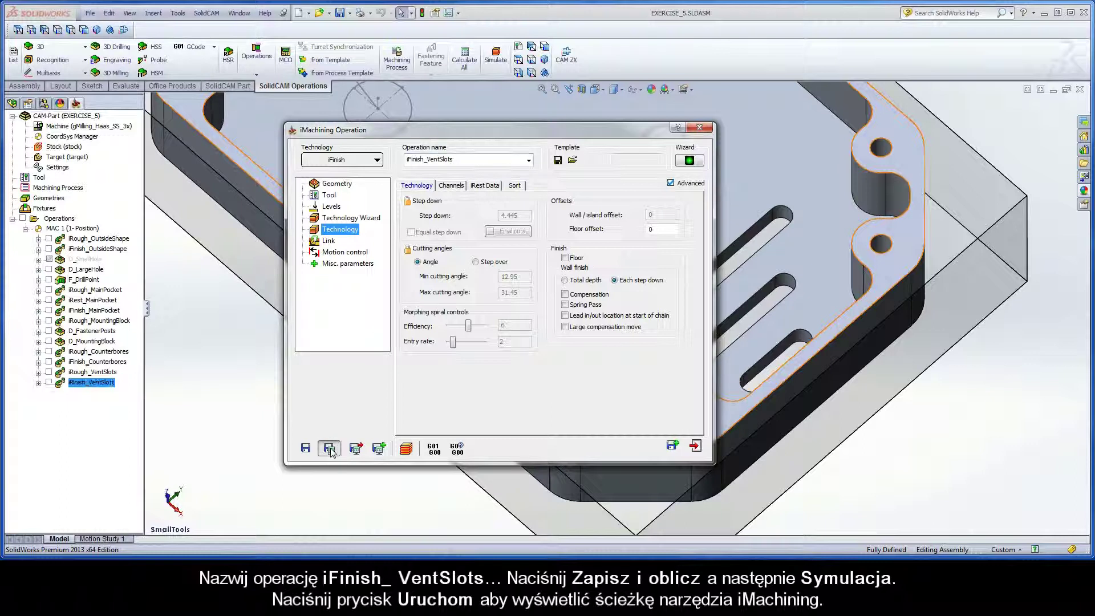
Simulate the iFinish_VentSlots tool path in Host CAD mode at the lowest simulation speed
{"action": "left_click", "coordinate": [406, 449]}
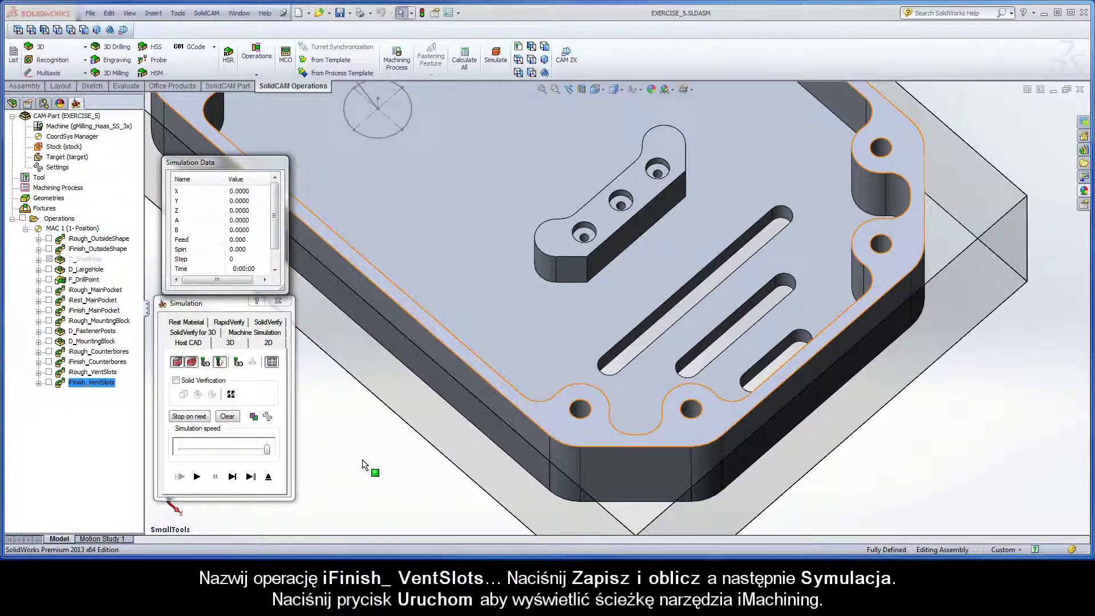
{"action": "left_click_drag", "start_coordinate": [266, 449], "coordinate": [182, 452]}
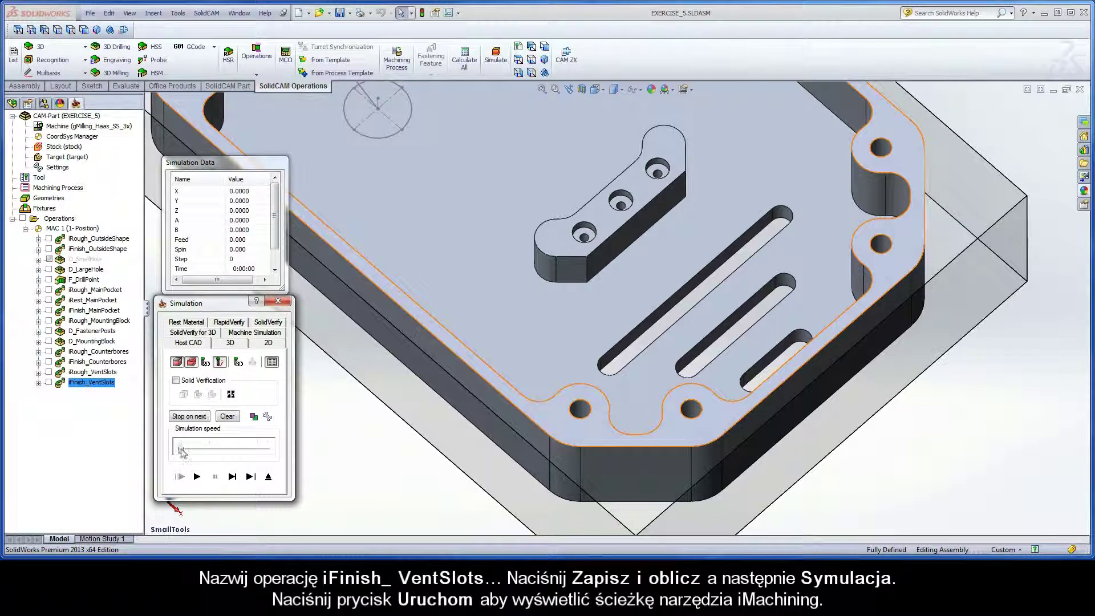
{"action": "left_click", "coordinate": [197, 477]}
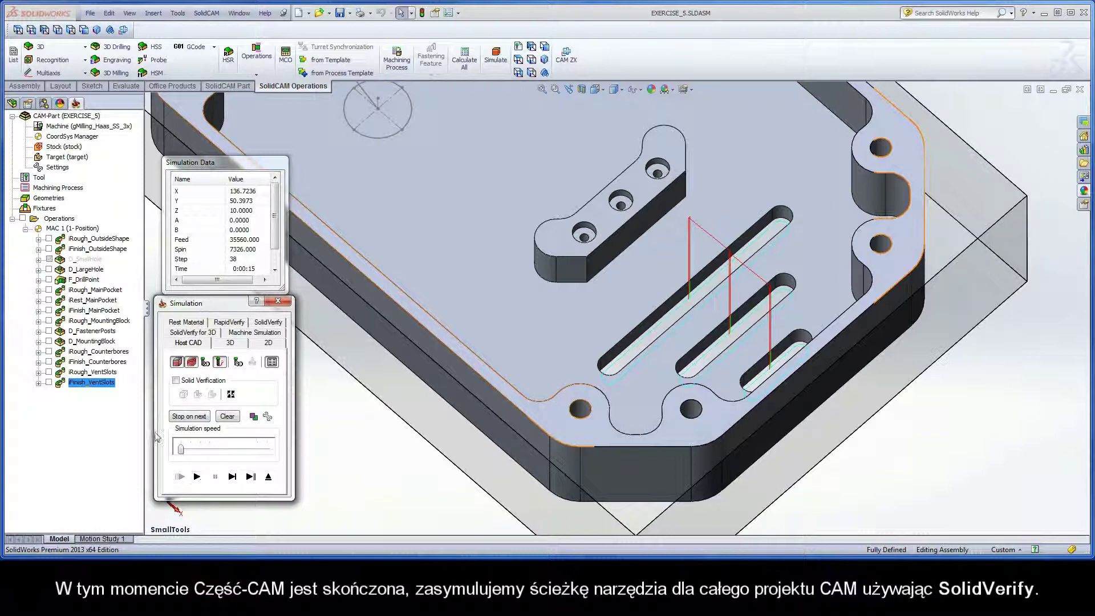
Simulate all operations of the CAM-Part in SolidVerify mode, raising the simulation speed to maximum while it plays
{"action": "left_click", "coordinate": [63, 220]}
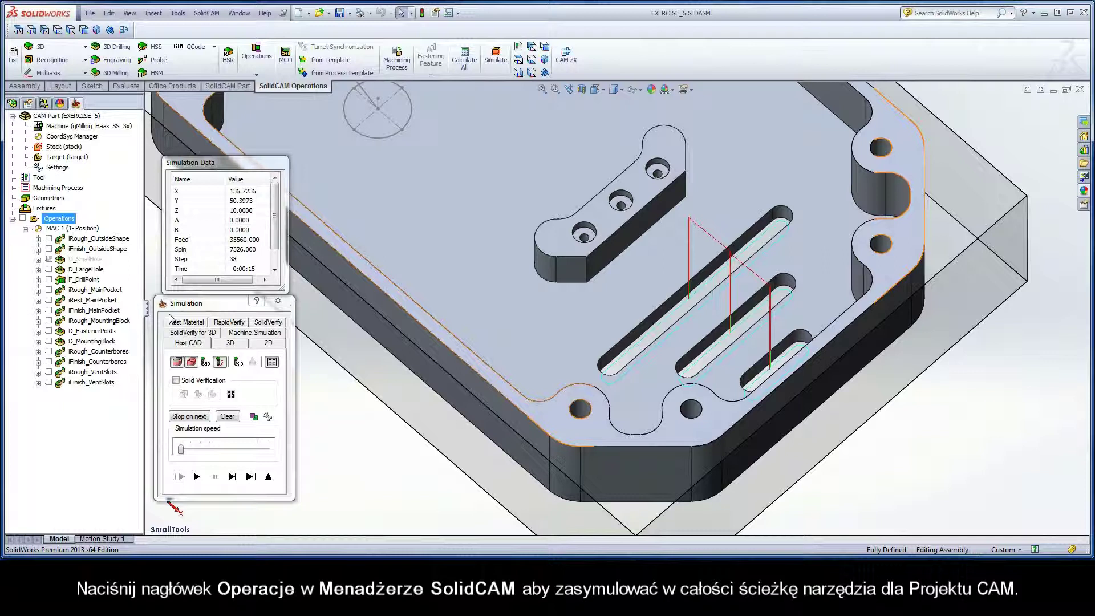
{"action": "left_click", "coordinate": [268, 323]}
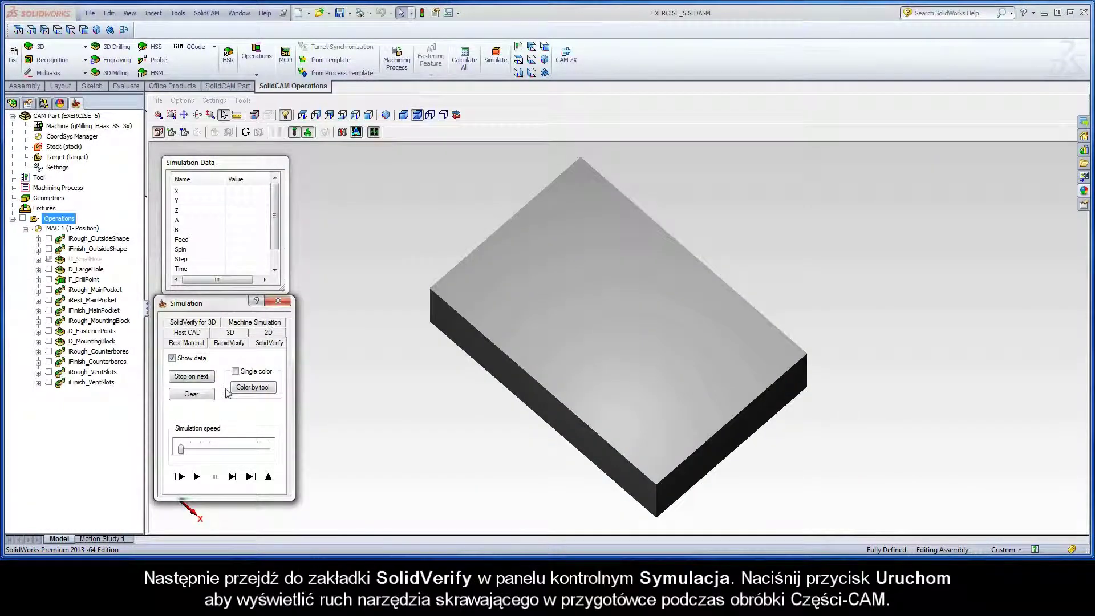
{"action": "left_click", "coordinate": [198, 478]}
{"action": "left_click_drag", "start_coordinate": [181, 449], "coordinate": [267, 450]}
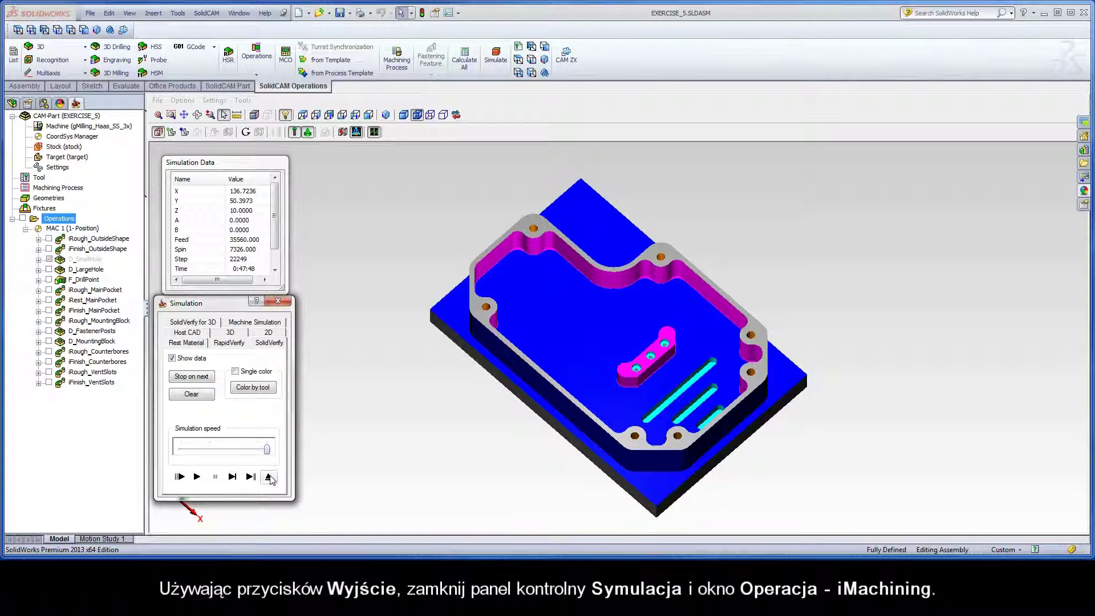
Exit the simulation and the iFinish_VentSlots operation, and close the EXERCISE_5 CAM-Part
{"action": "left_click", "coordinate": [268, 476]}
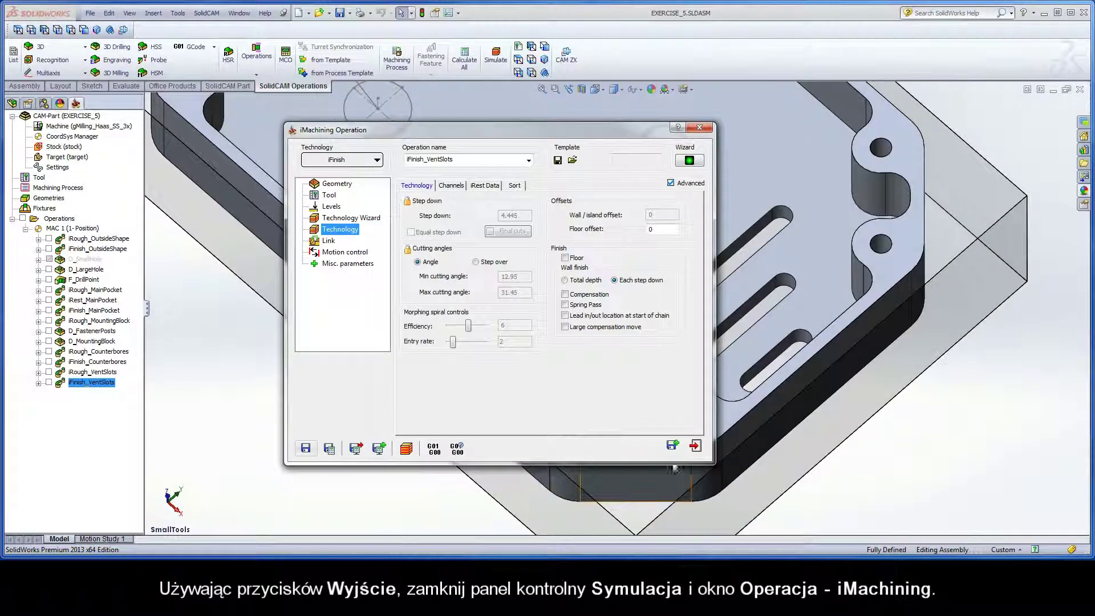
{"action": "left_click", "coordinate": [695, 445]}
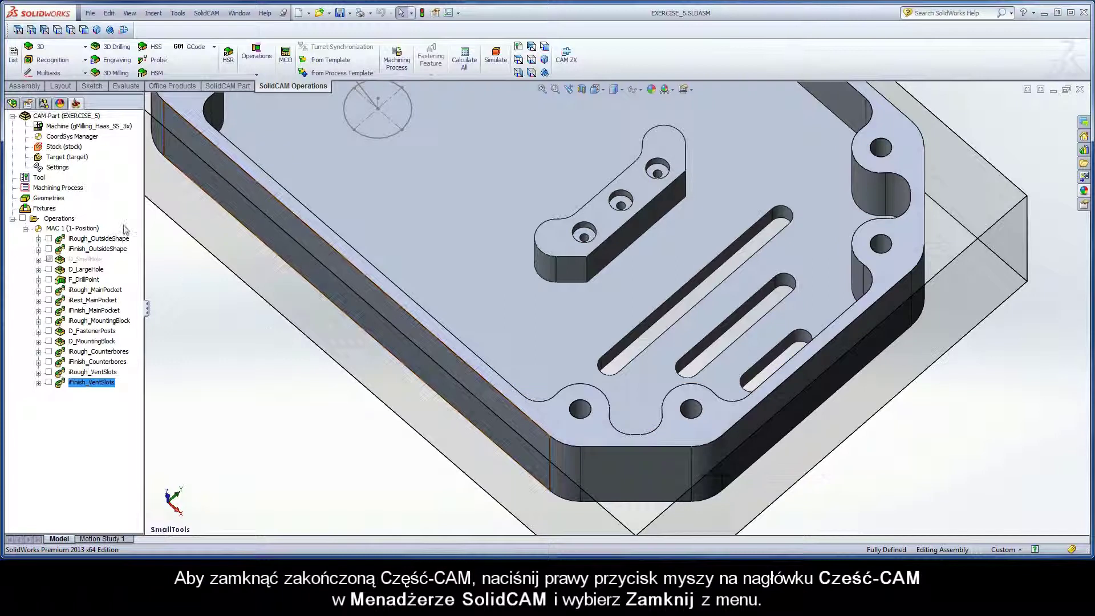
{"action": "right_click", "coordinate": [59, 117]}
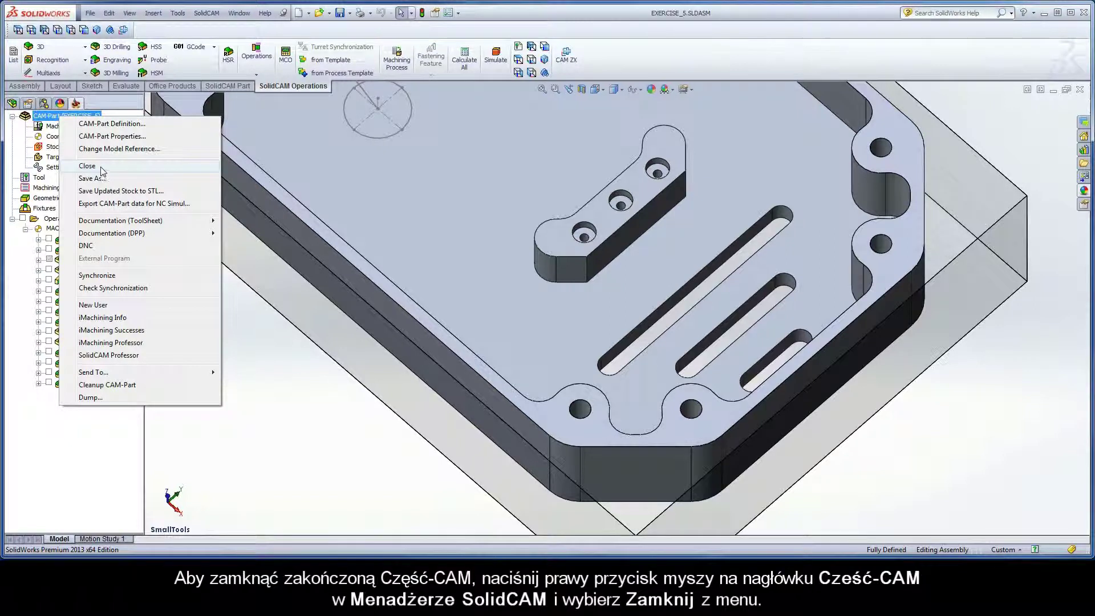
{"action": "left_click", "coordinate": [100, 166]}
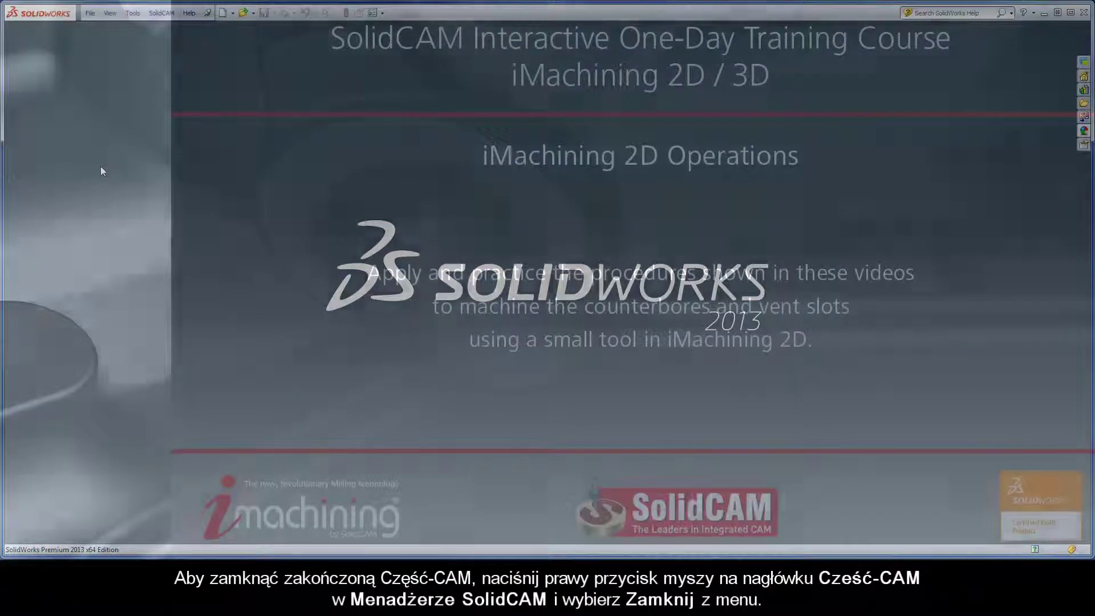